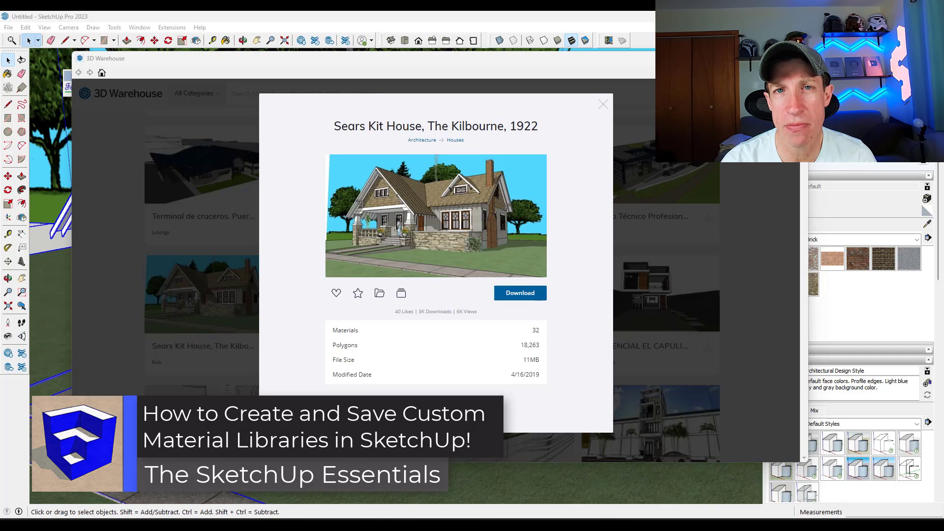
# - Open the full 3D Warehouse page for the Sears Kit House, The Kilbourne, 1922 model
pyautogui.click(436, 404)
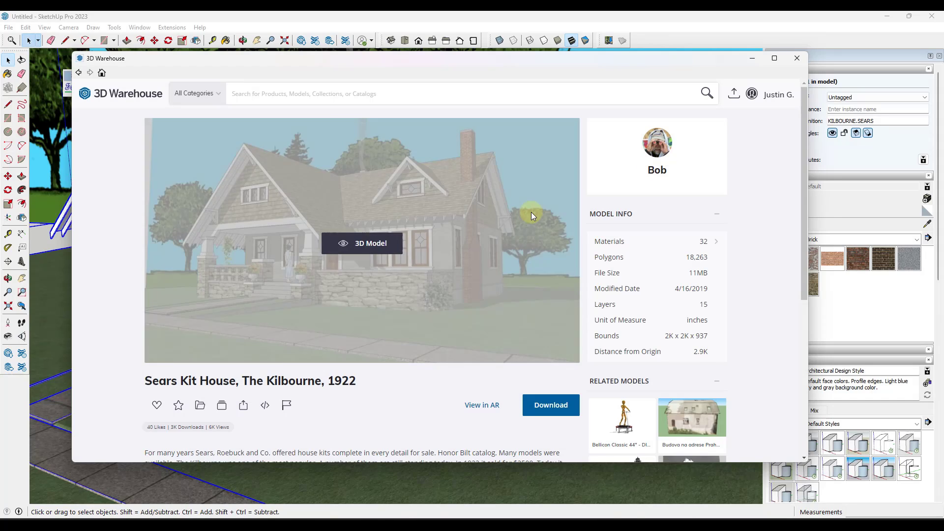
pyautogui.click(752, 93)
# - Sample the porch wall's Stone Coursed Rough material and view its texture settings in the Edit tab
pyautogui.click(796, 58)
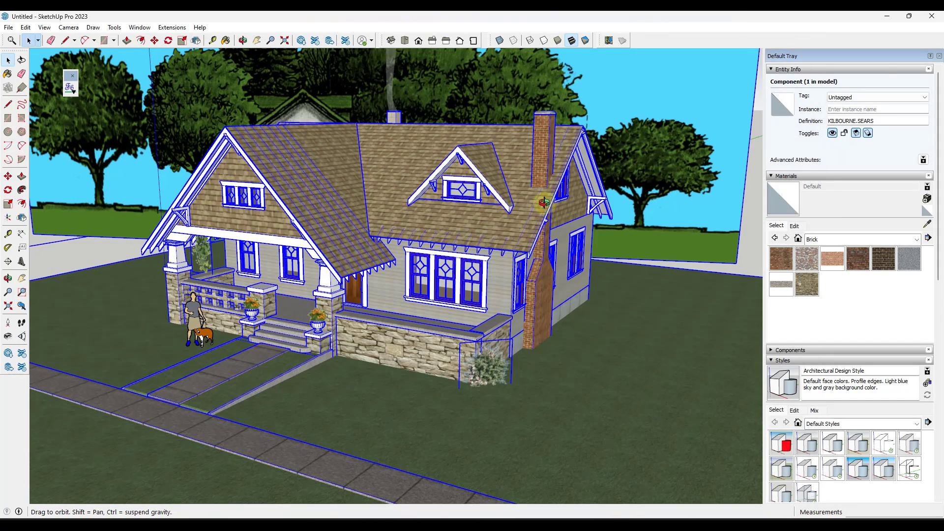
pyautogui.click(926, 224)
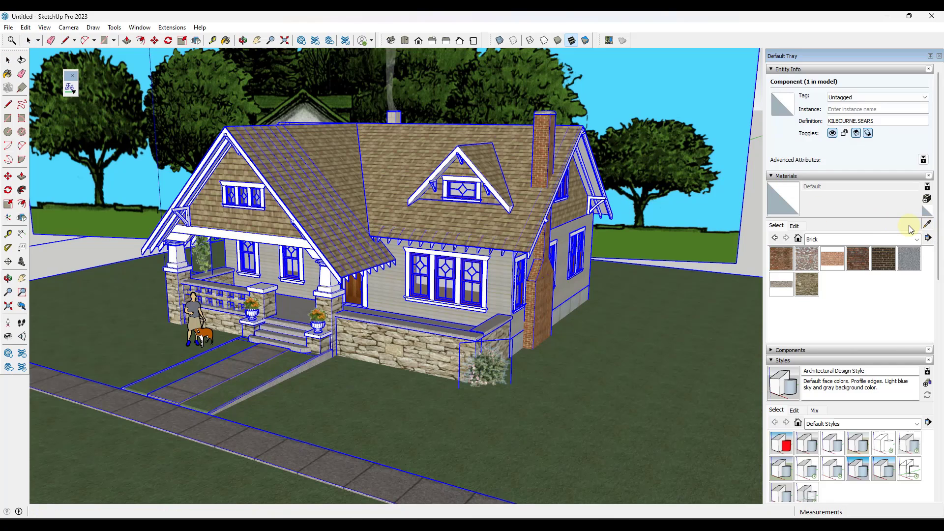
pyautogui.click(436, 350)
pyautogui.scroll(6, 435, 347)
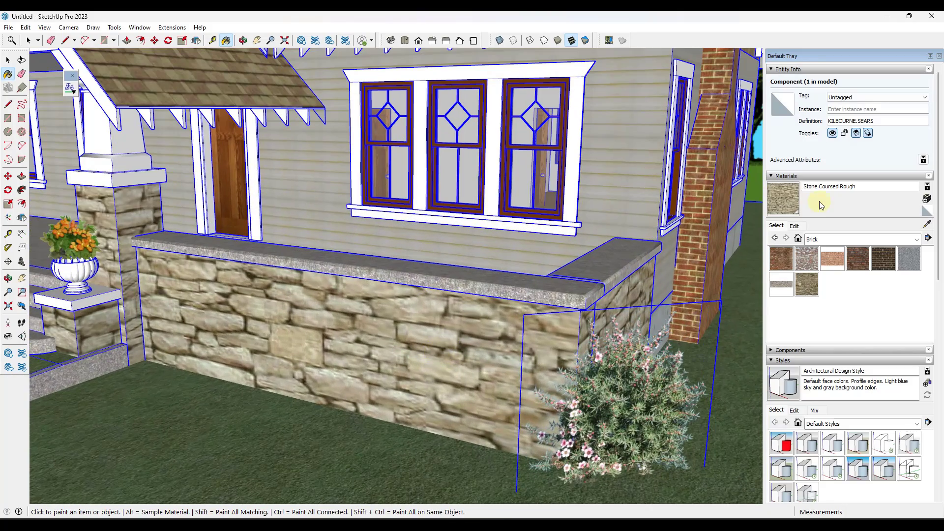
pyautogui.click(794, 226)
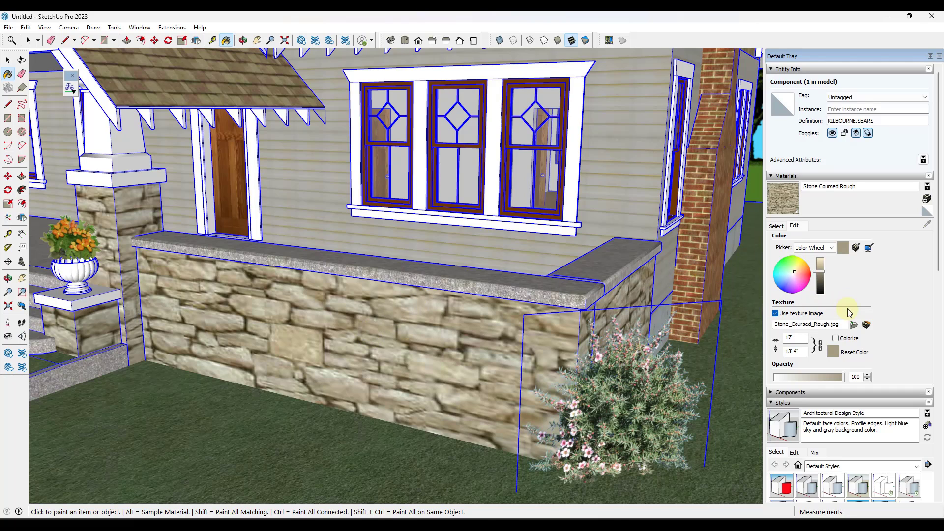
pyautogui.click(777, 225)
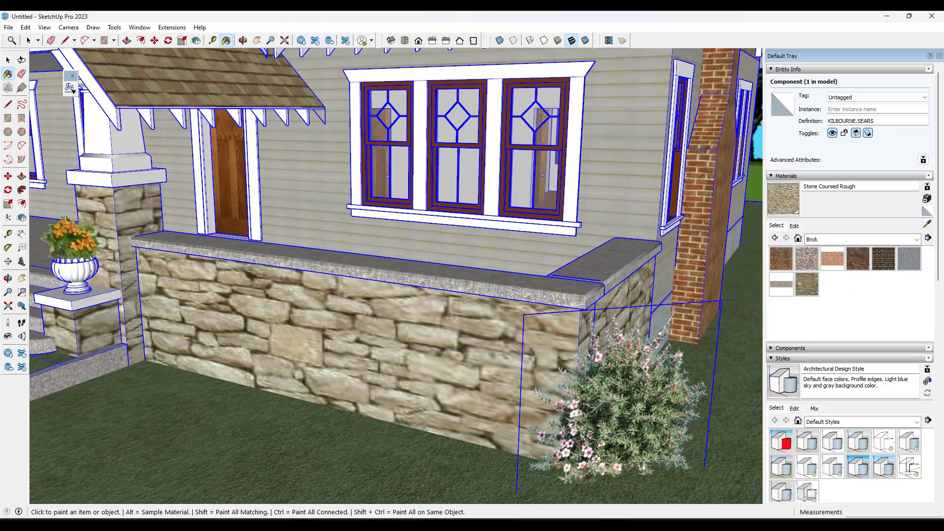
# - Open the rustic_stone_wall_1k textures folder and show its maps as large icons
pyautogui.hotkey('alt', 'Tab')
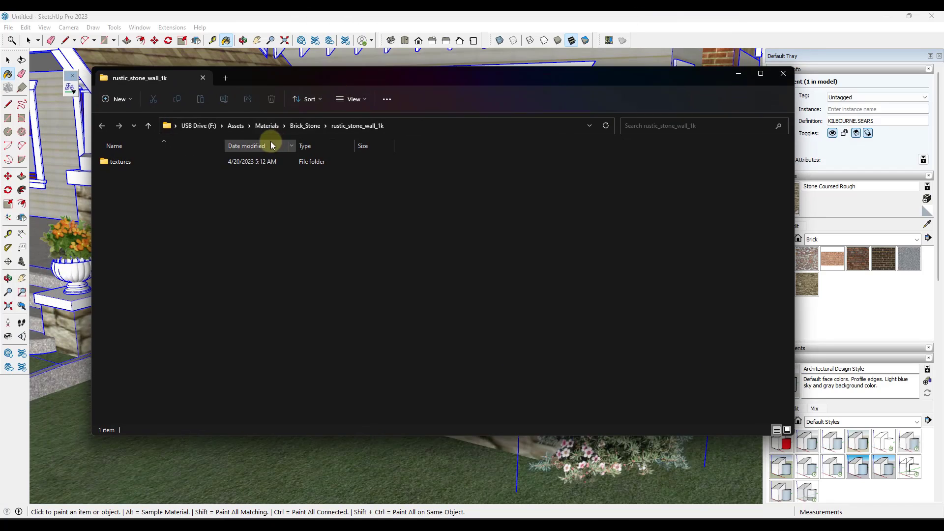
pyautogui.doubleClick(133, 160)
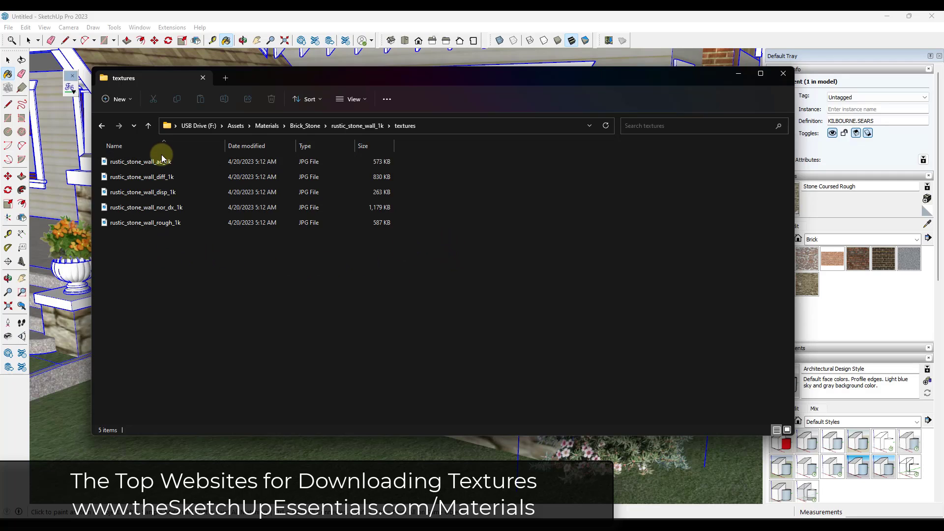
pyautogui.rightClick(162, 259)
pyautogui.moveTo(178, 268)
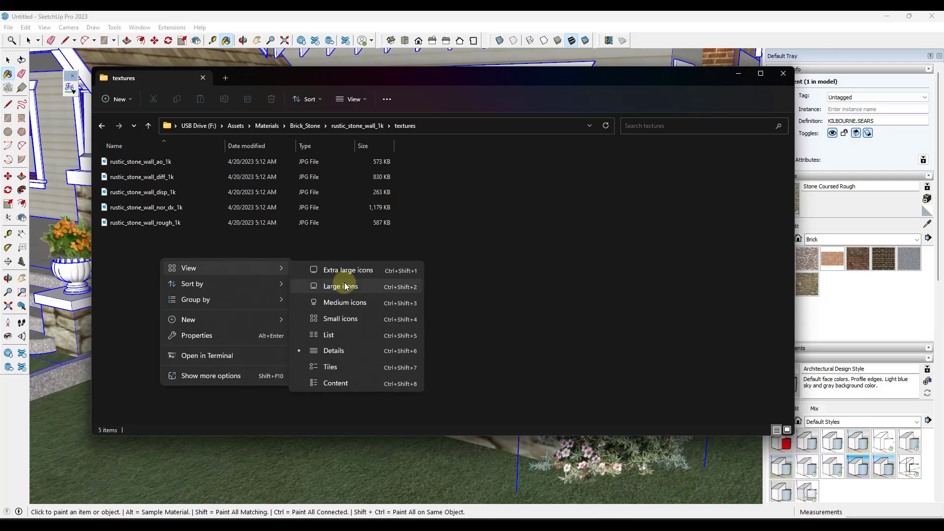
pyautogui.click(329, 287)
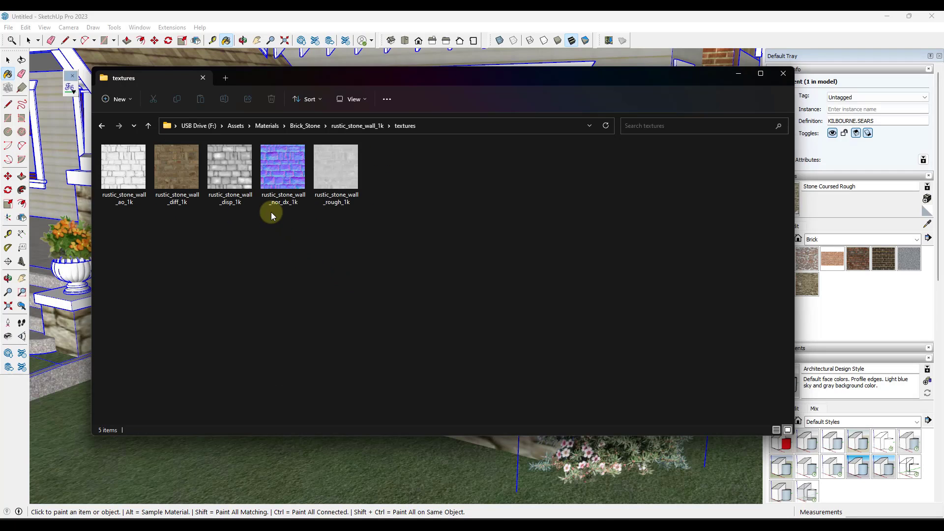
# - Preview rustic_stone_wall_diff_1k in Photos and position the window over the folder
pyautogui.click(176, 167)
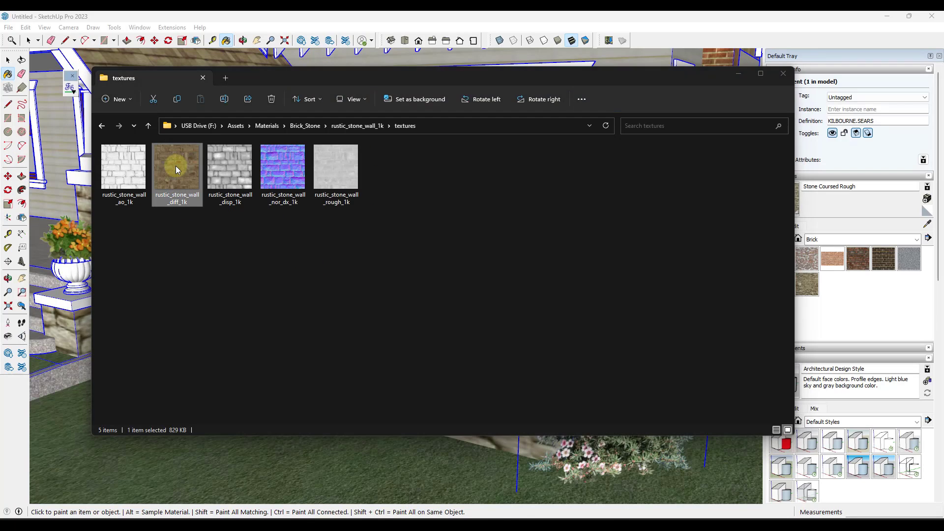
pyautogui.doubleClick(176, 166)
pyautogui.moveTo(168, 130); pyautogui.dragTo(478, 99)
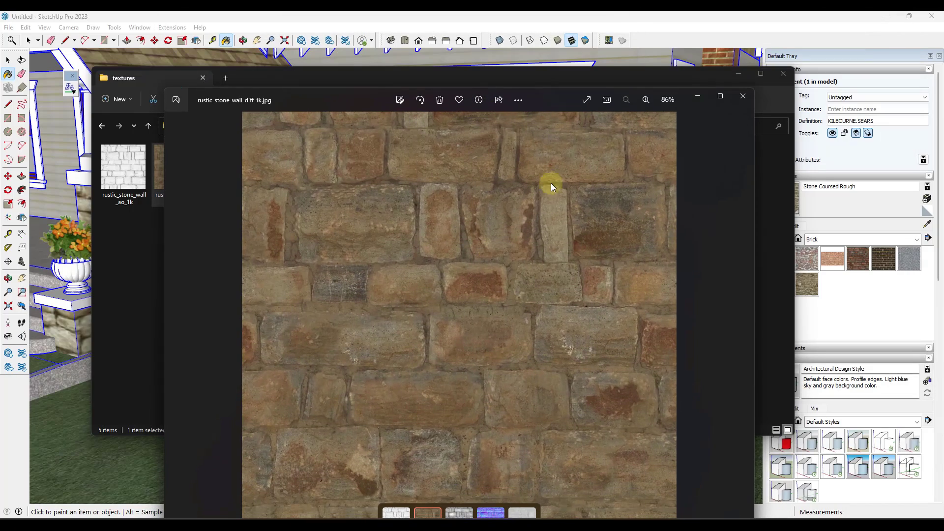
pyautogui.moveTo(546, 96); pyautogui.dragTo(557, 70)
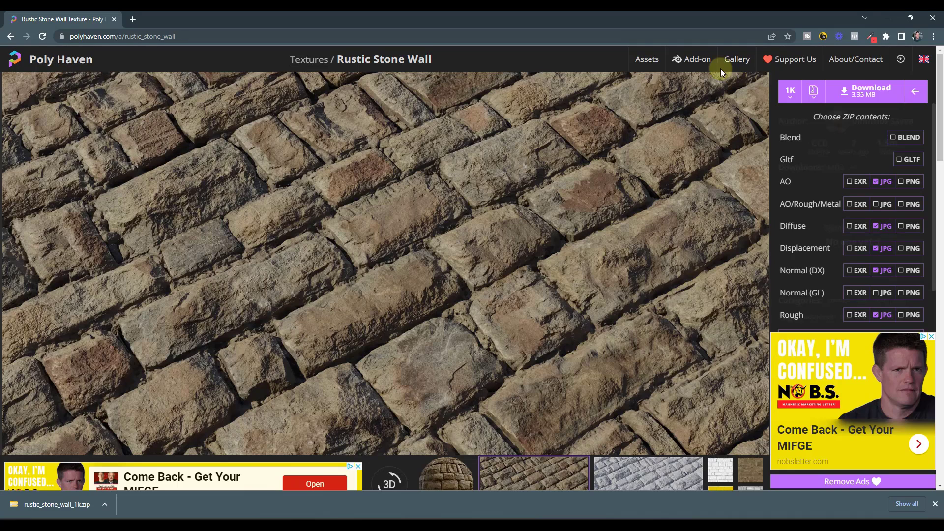
# - Browse Poly Haven's textures and open the Rustic Stone Wall texture page
pyautogui.click(61, 59)
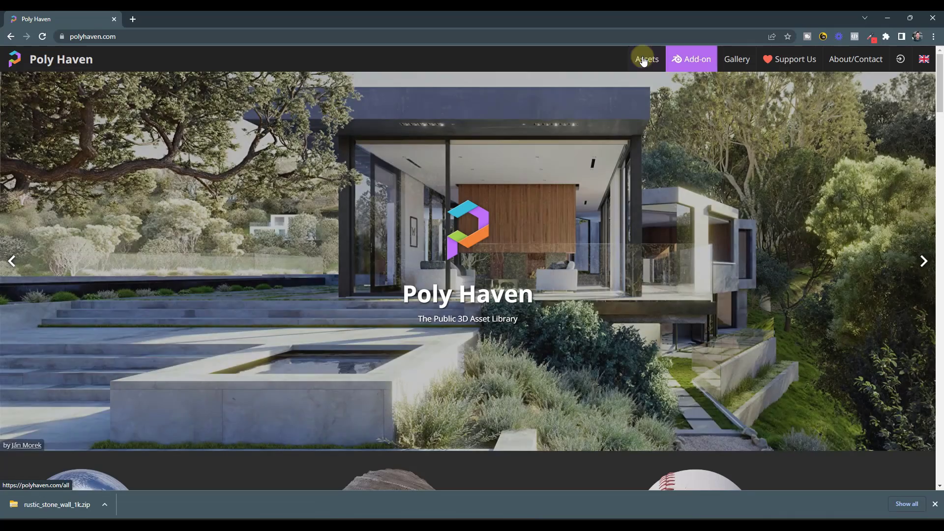
pyautogui.click(645, 59)
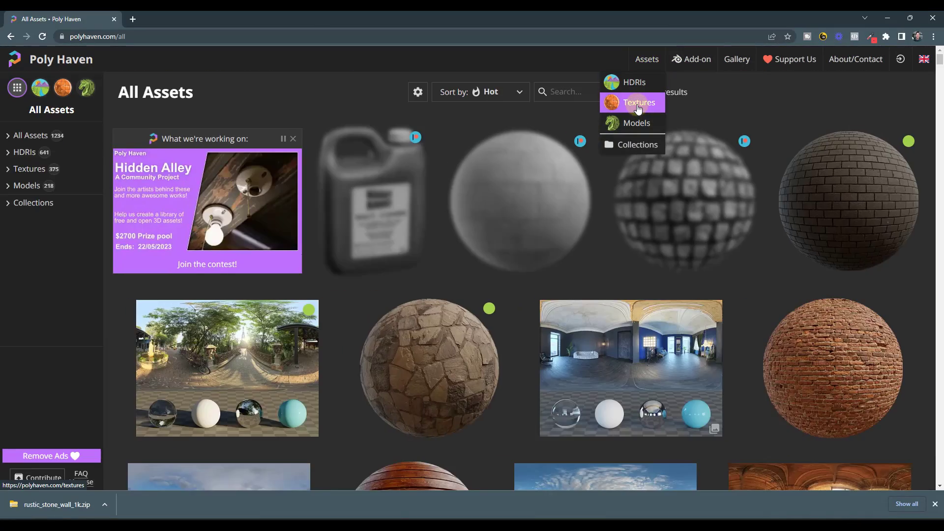
pyautogui.click(637, 103)
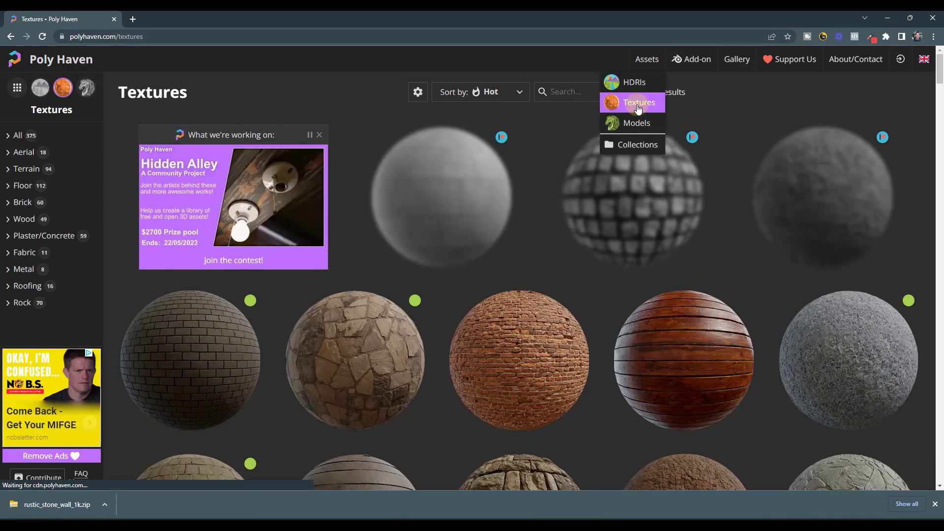
pyautogui.scroll(-4, 560, 211)
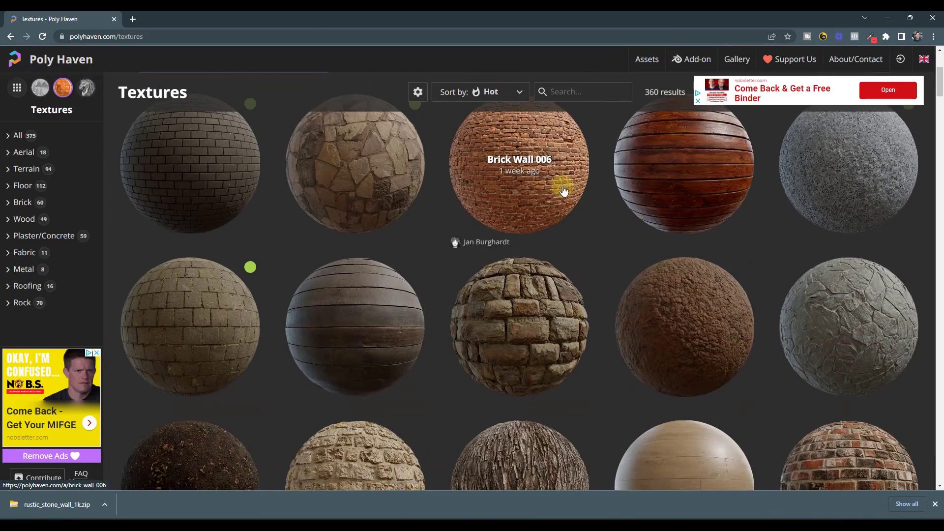
pyautogui.click(532, 317)
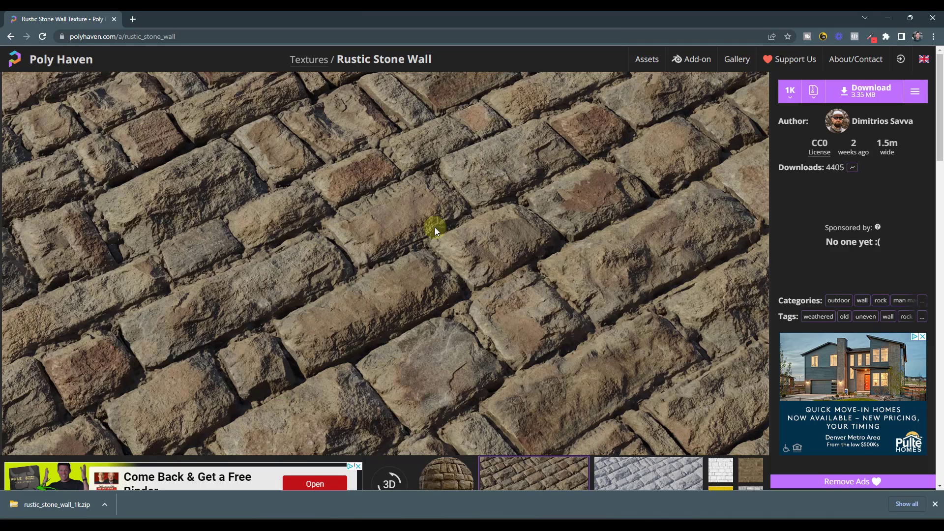
# - Set the download resolution to 1K, after comparing 8K, and review the JPG maps included
pyautogui.click(913, 95)
pyautogui.click(789, 93)
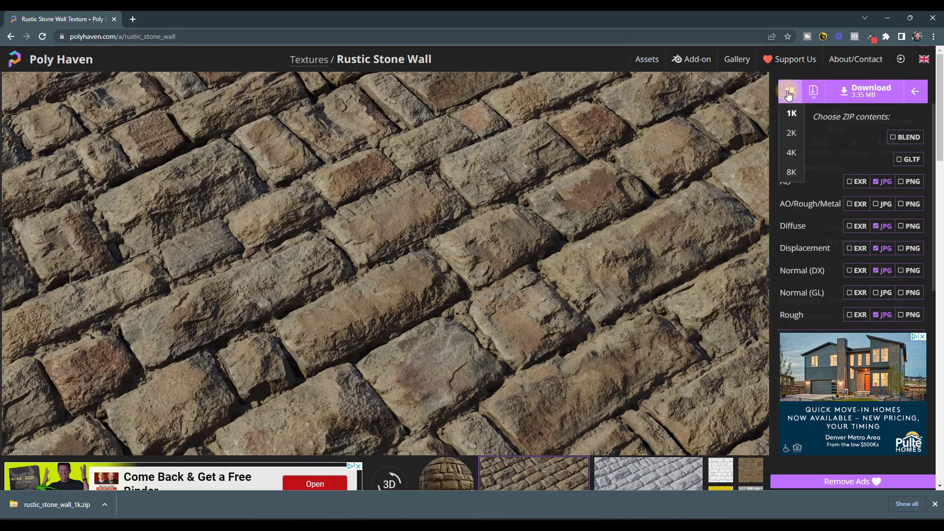
pyautogui.click(790, 174)
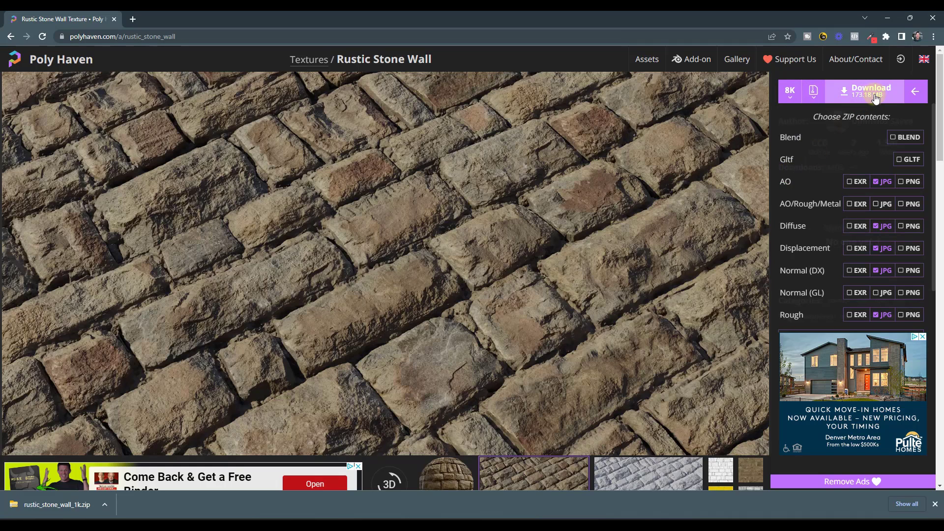
pyautogui.click(790, 91)
pyautogui.click(792, 114)
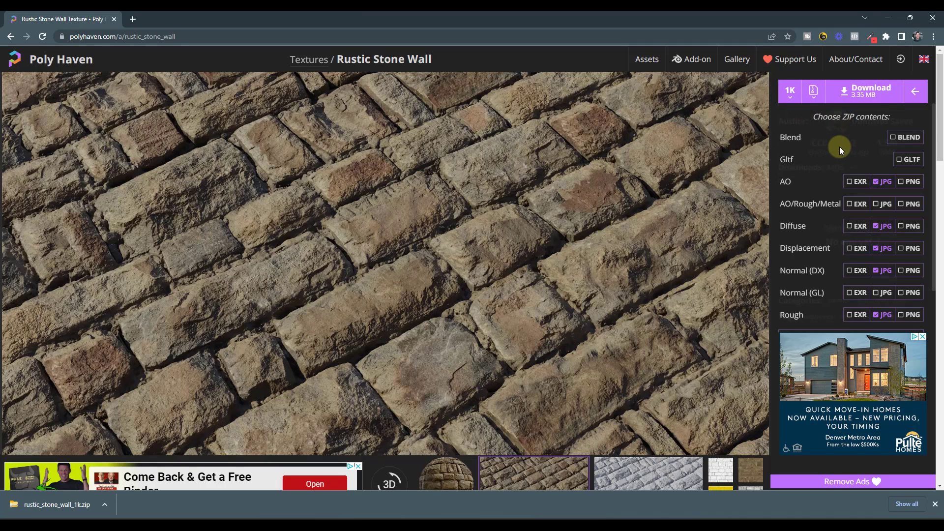
pyautogui.click(910, 93)
pyautogui.click(913, 92)
pyautogui.hotkey('alt', 'Tab')
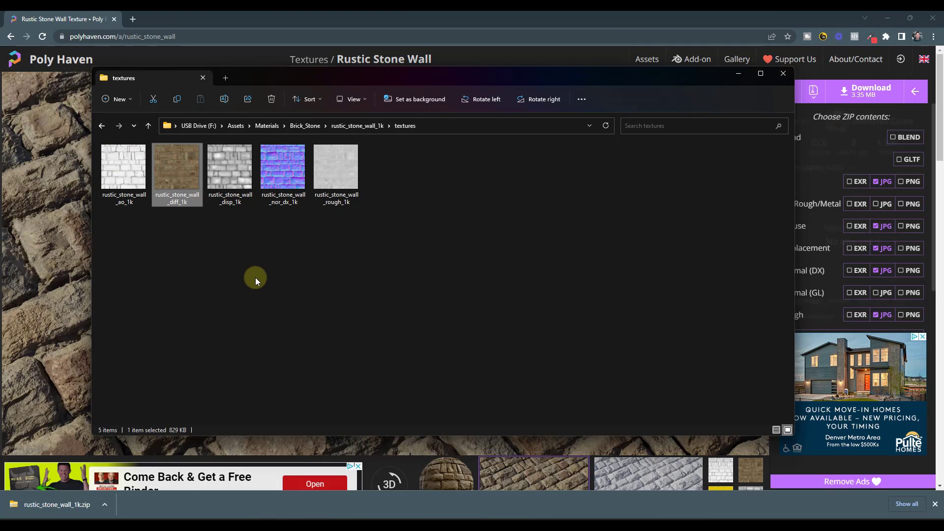
pyautogui.doubleClick(110, 167)
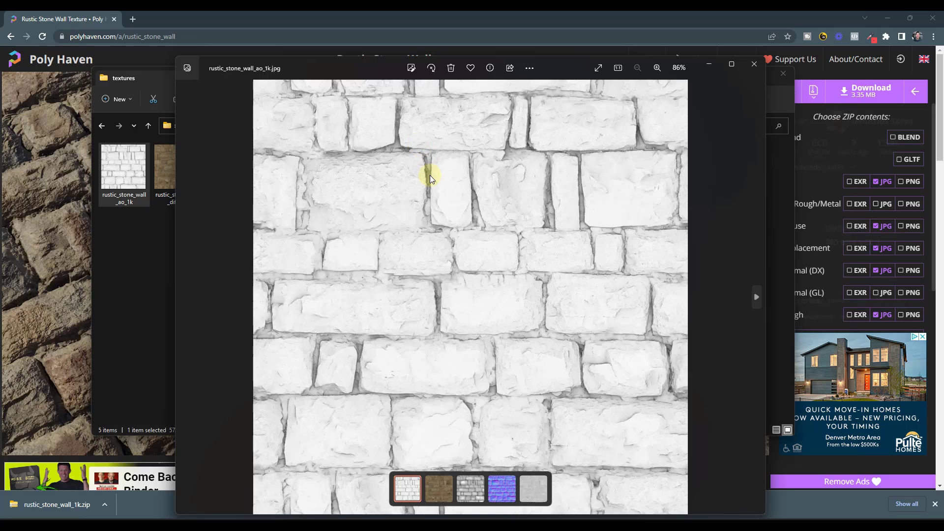
pyautogui.press('Right')
pyautogui.press('Right')
pyautogui.press('Right')
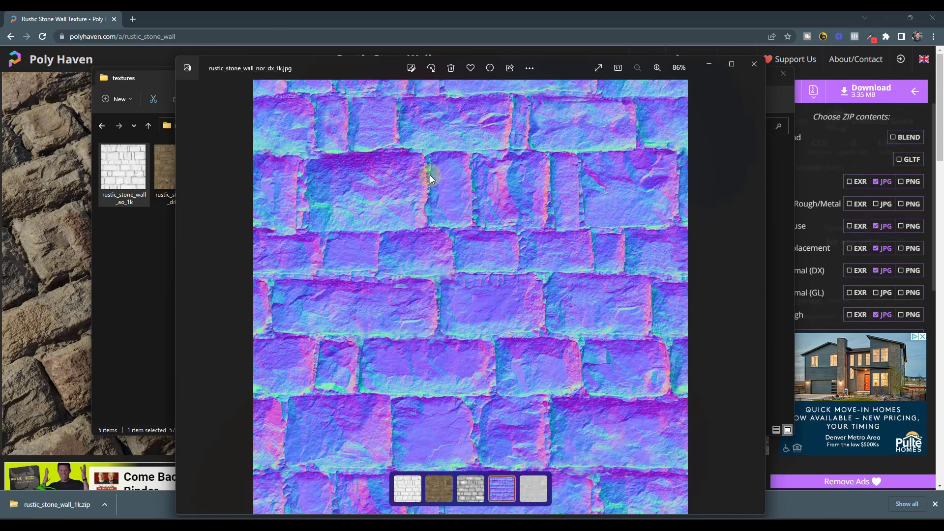
pyautogui.click(755, 65)
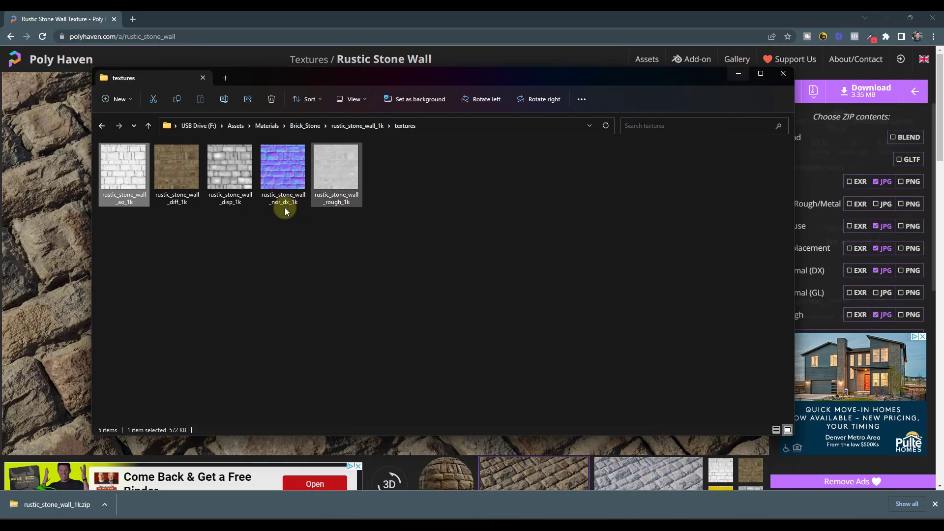
pyautogui.doubleClick(181, 176)
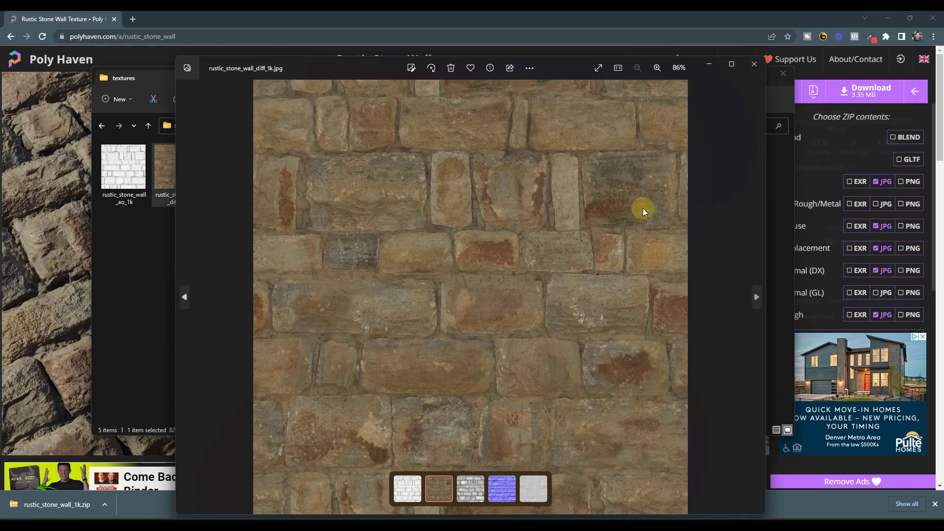
pyautogui.click(754, 64)
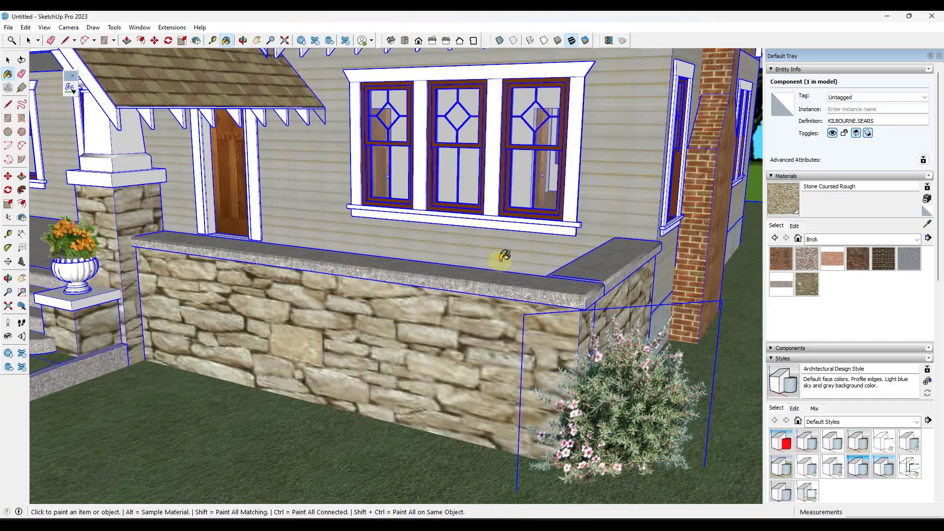
# - Create a material named Stone Wall using rustic_stone_wall_diff_1k as its texture image
pyautogui.scroll(-10, 504, 256)
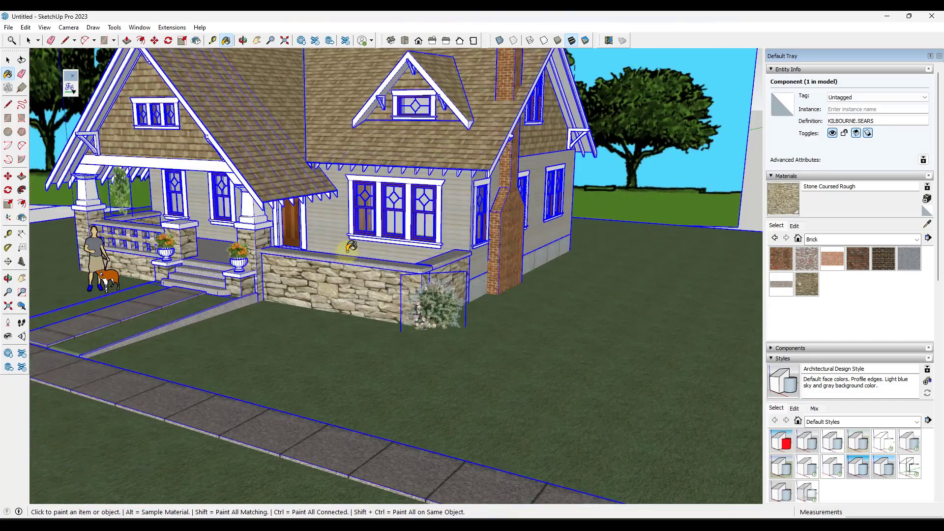
pyautogui.moveTo(504, 255)
pyautogui.mouseDown(button='middle')
pyautogui.moveTo(366, 275)
pyautogui.moveTo(541, 246)
pyautogui.mouseUp(button='middle')
pyautogui.scroll(-3, 367, 275)
pyautogui.press('space')
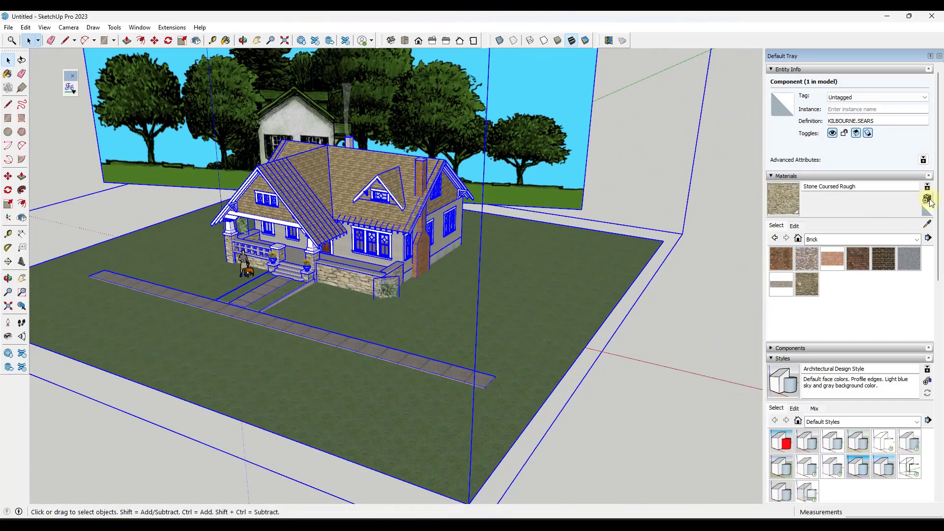
pyautogui.click(927, 199)
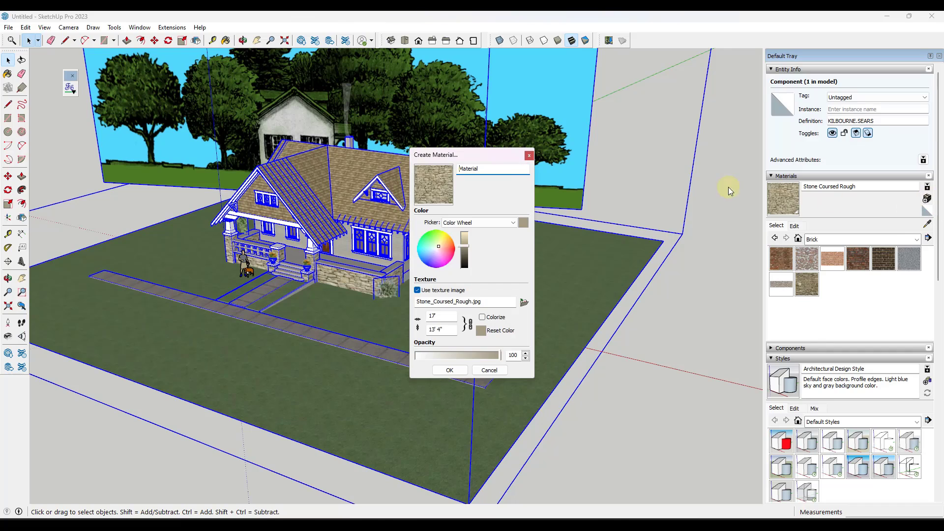
pyautogui.write('Stone Wall')
pyautogui.click(524, 304)
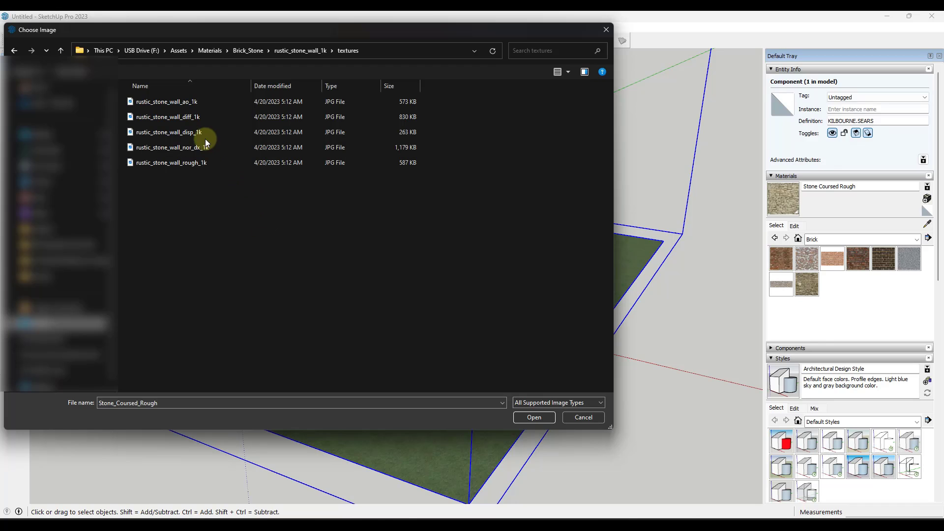
pyautogui.doubleClick(192, 118)
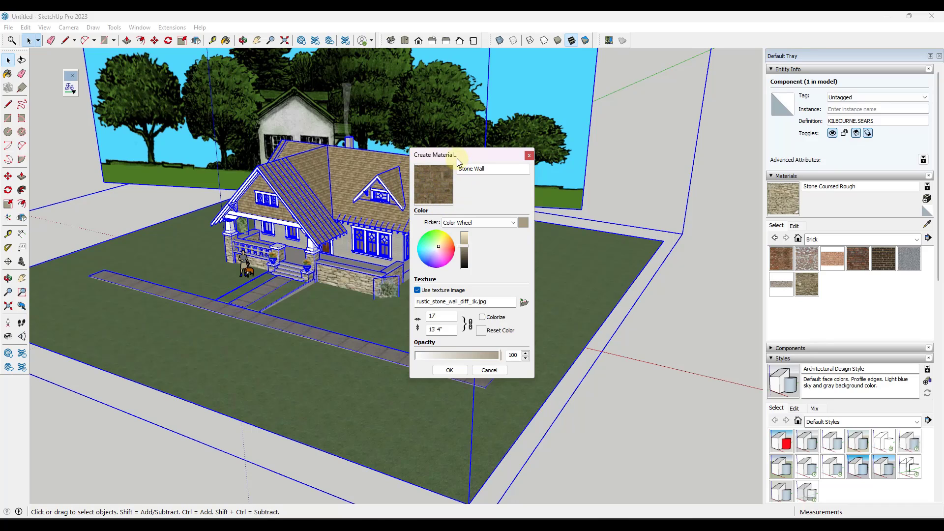
pyautogui.click(450, 370)
pyautogui.scroll(-5, 541, 358)
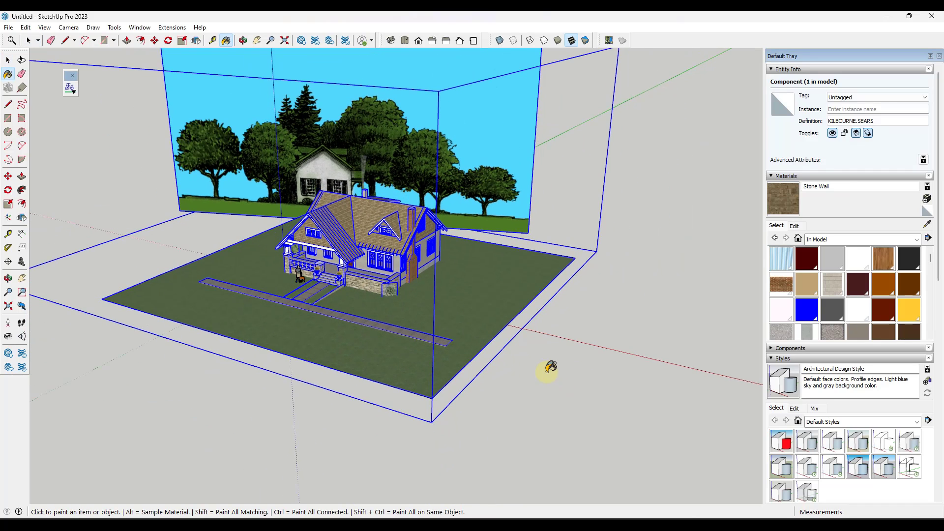
# - Draw a rectangle on the ground and push/pull it up into a test cube
pyautogui.press('r')
pyautogui.click(540, 372)
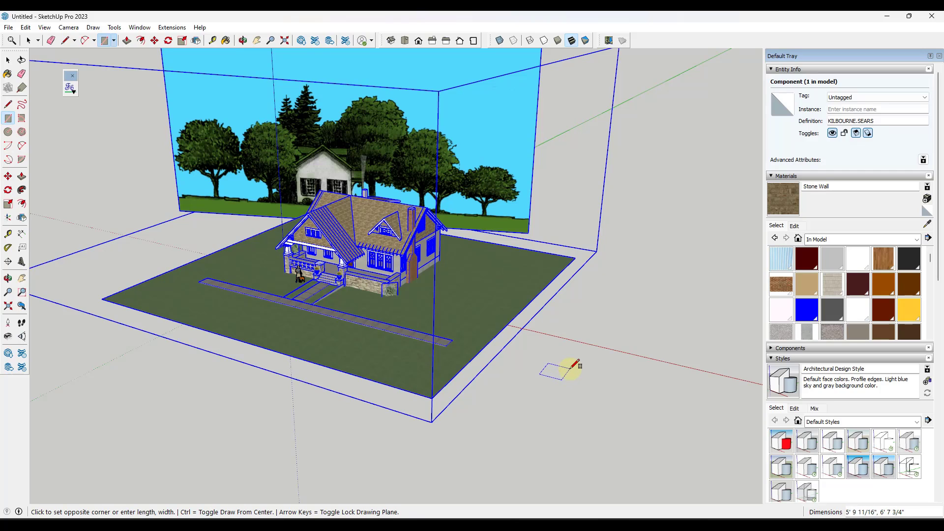
pyautogui.click(576, 365)
pyautogui.scroll(5, 550, 370)
pyautogui.press('space')
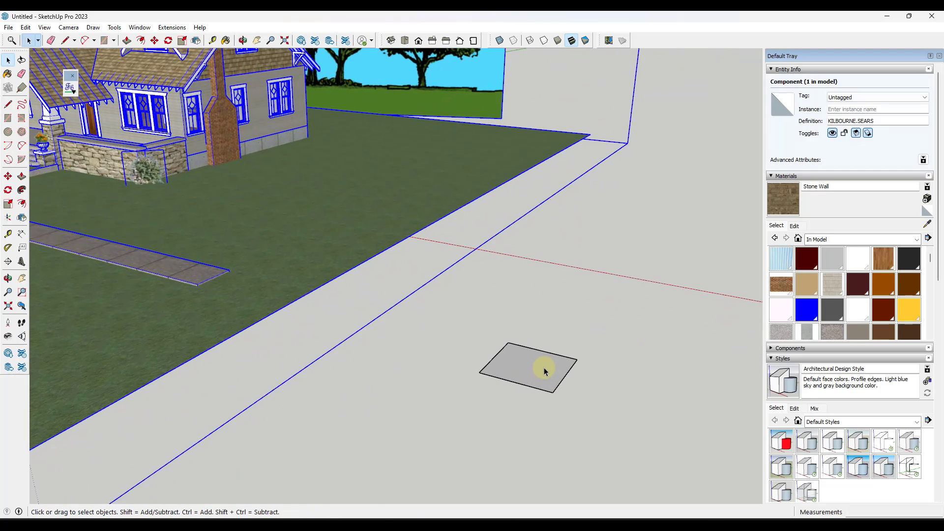
pyautogui.press('p')
pyautogui.click(543, 368)
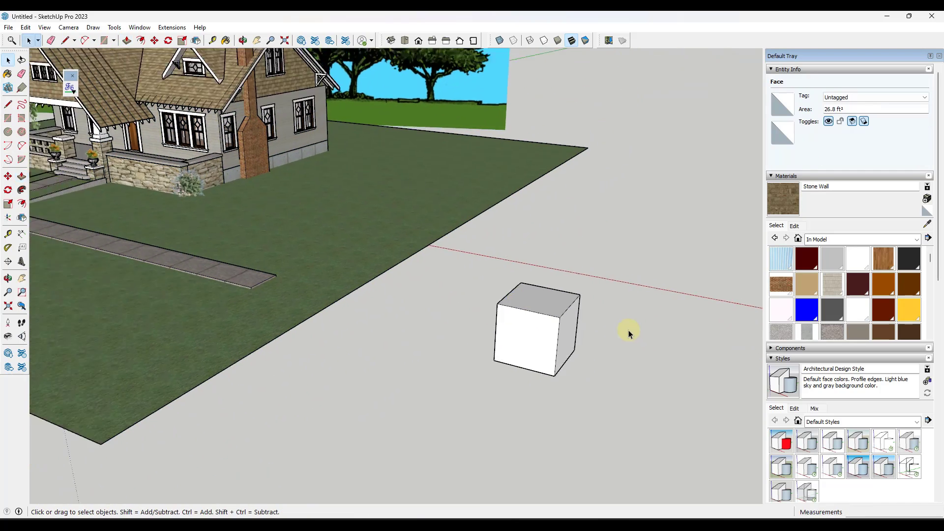
pyautogui.scroll(3, 615, 339)
pyautogui.click(602, 349)
pyautogui.scroll(5, 590, 295)
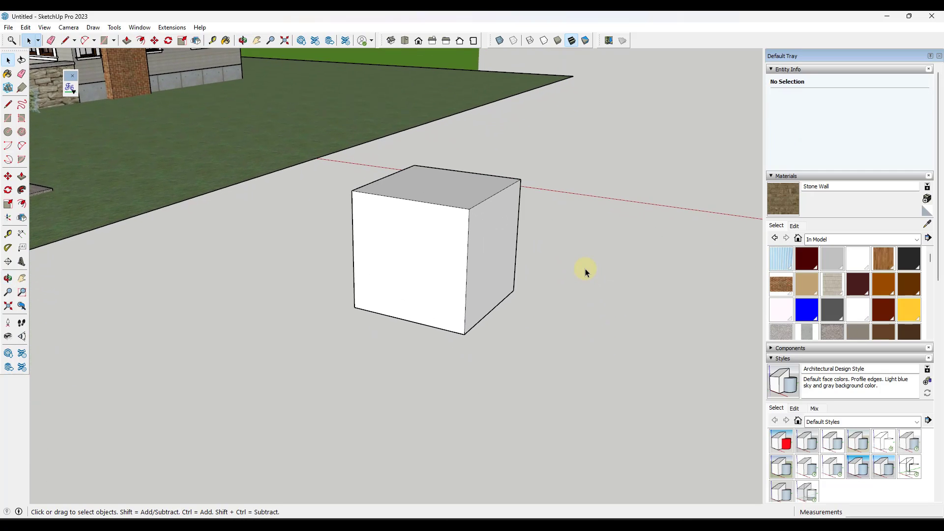
# - Paint the cube's front face with Stone Wall from the In Model materials
pyautogui.click(833, 240)
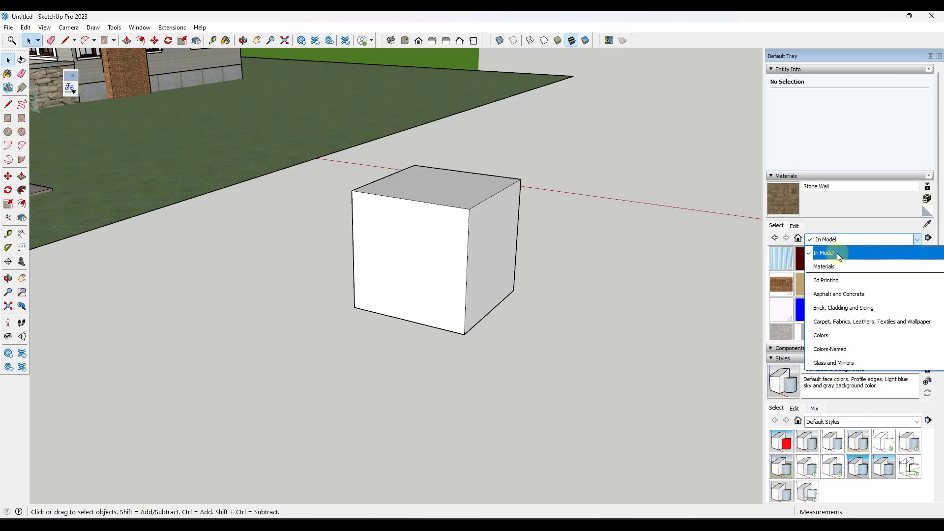
pyautogui.click(837, 253)
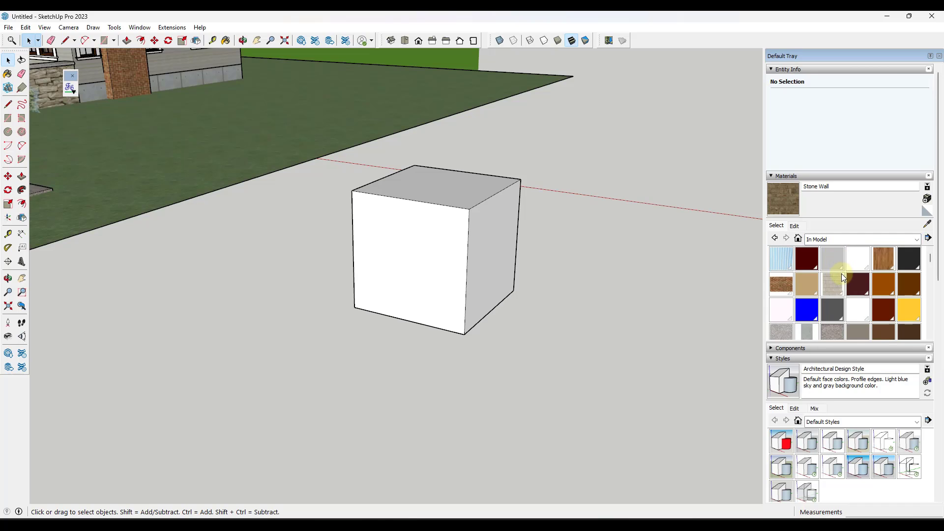
pyautogui.scroll(-2, 842, 275)
pyautogui.scroll(-4, 841, 276)
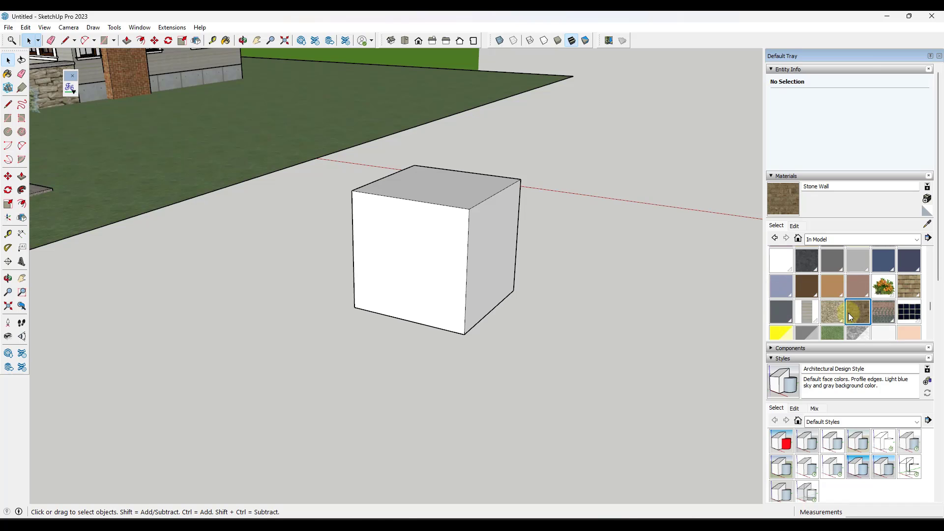
pyautogui.click(853, 311)
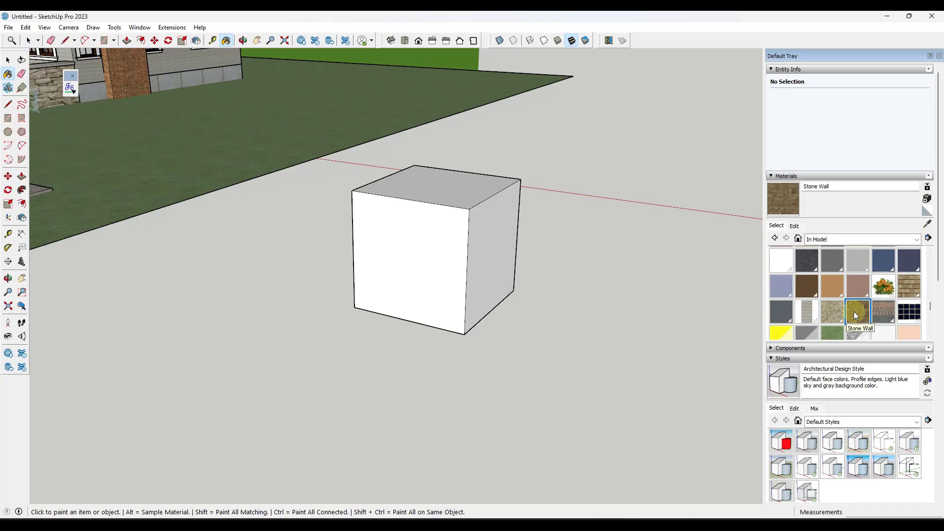
pyautogui.click(432, 229)
pyautogui.scroll(4, 423, 241)
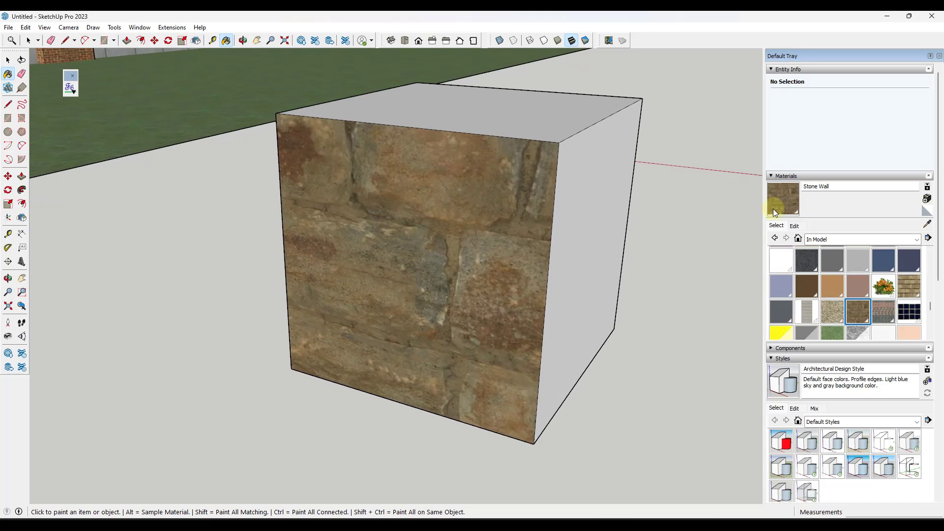
# - Set the Stone Wall texture width to 3' in the Edit tab
pyautogui.click(794, 226)
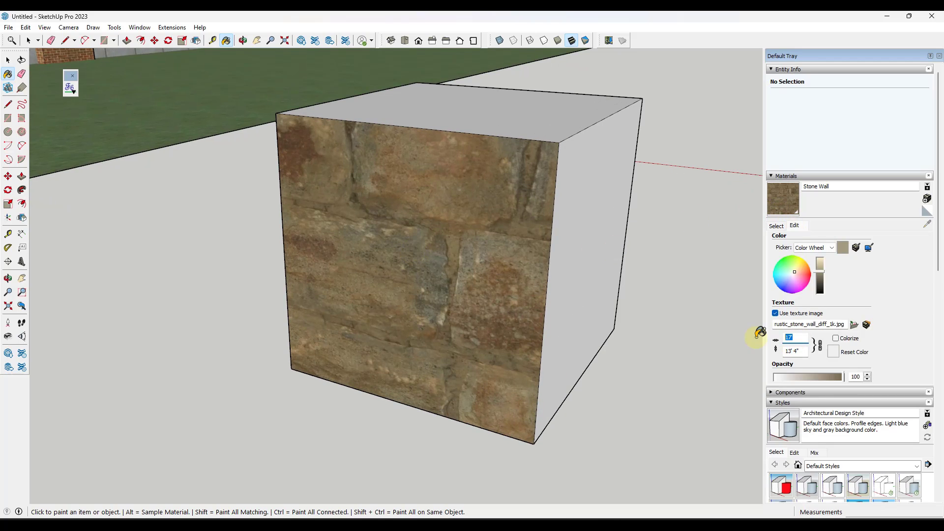
pyautogui.write("5'")
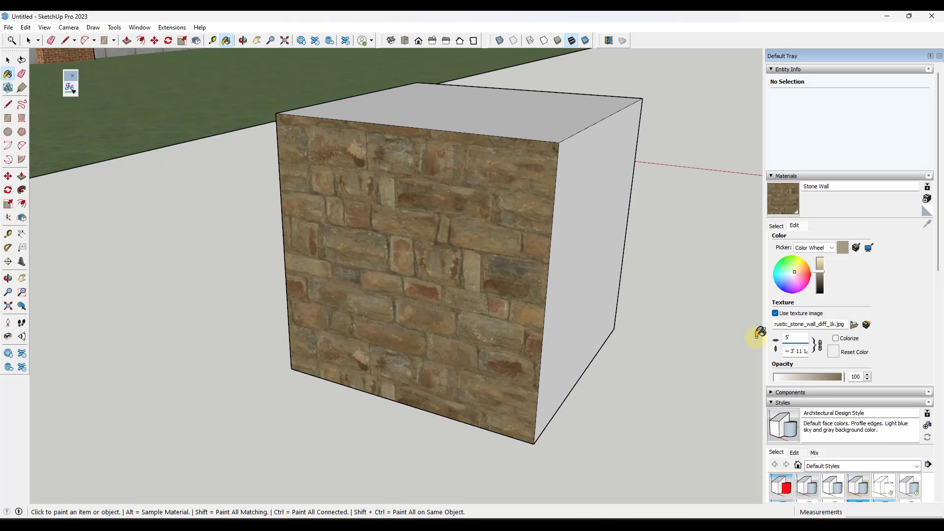
pyautogui.write('3')
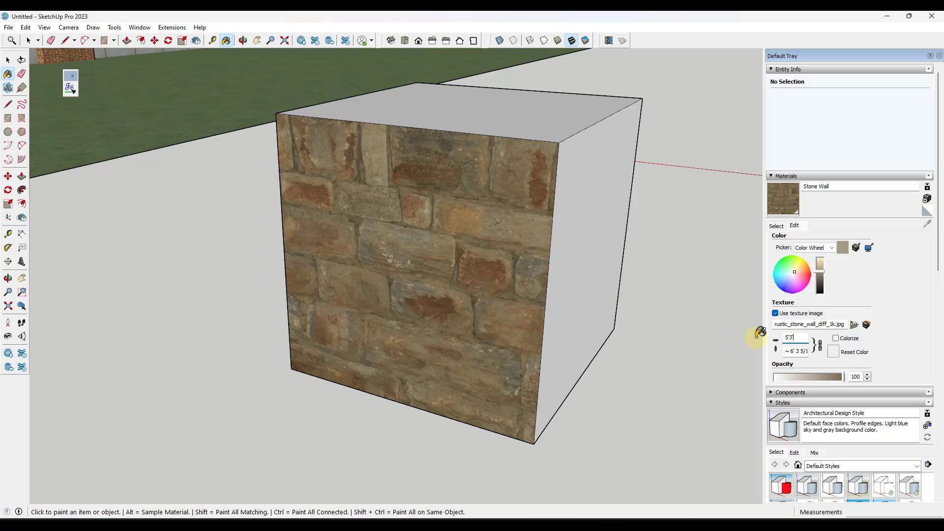
pyautogui.press('BackSpace')
pyautogui.press('BackSpace')
pyautogui.press('BackSpace')
pyautogui.write('3')
pyautogui.scroll(-2, 461, 240)
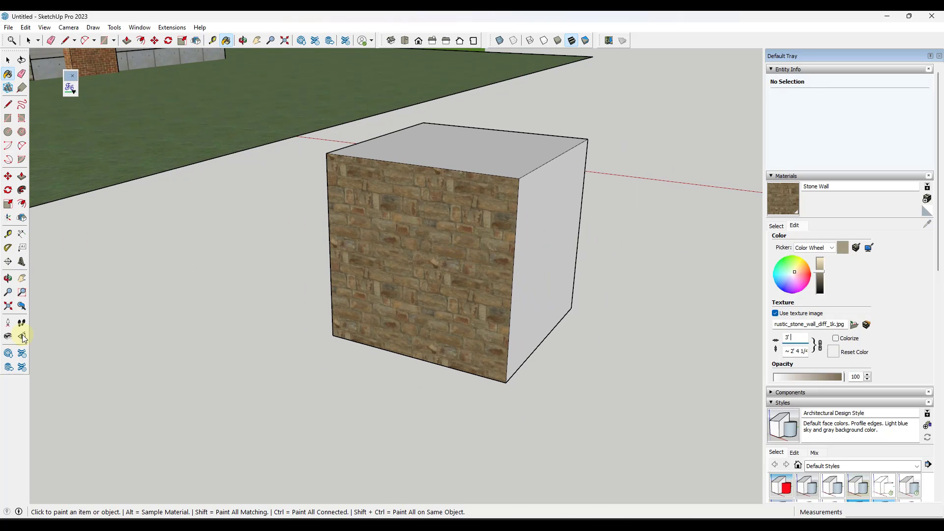
pyautogui.press('space')
pyautogui.moveTo(482, 255); pyautogui.dragTo(519, 252, button='middle')
pyautogui.scroll(-5, 431, 236)
pyautogui.scroll(10, 122, 148)
# - Inside the porch wall group, paint its front face with Stone Wall, then exit the group
pyautogui.scroll(3, 290, 187)
pyautogui.doubleClick(270, 186)
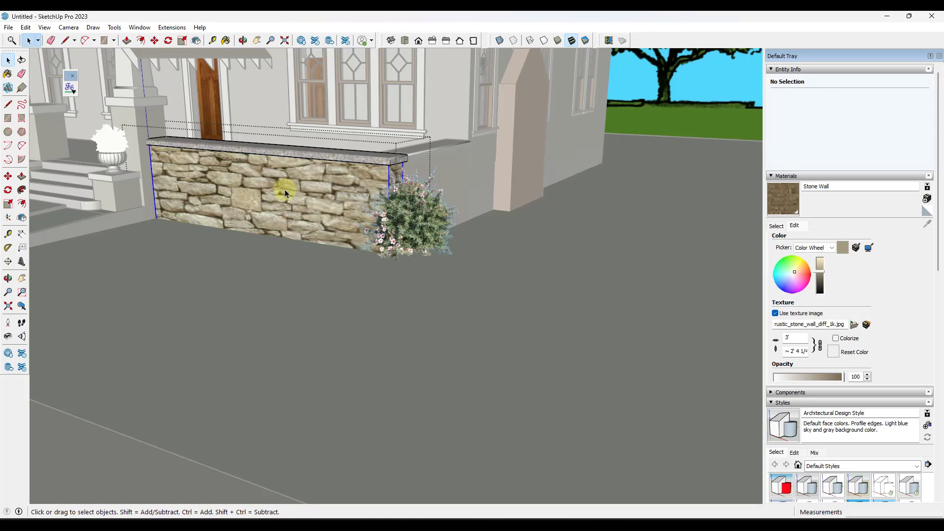
pyautogui.click(285, 193)
pyautogui.click(362, 185)
pyautogui.click(778, 205)
pyautogui.click(327, 190)
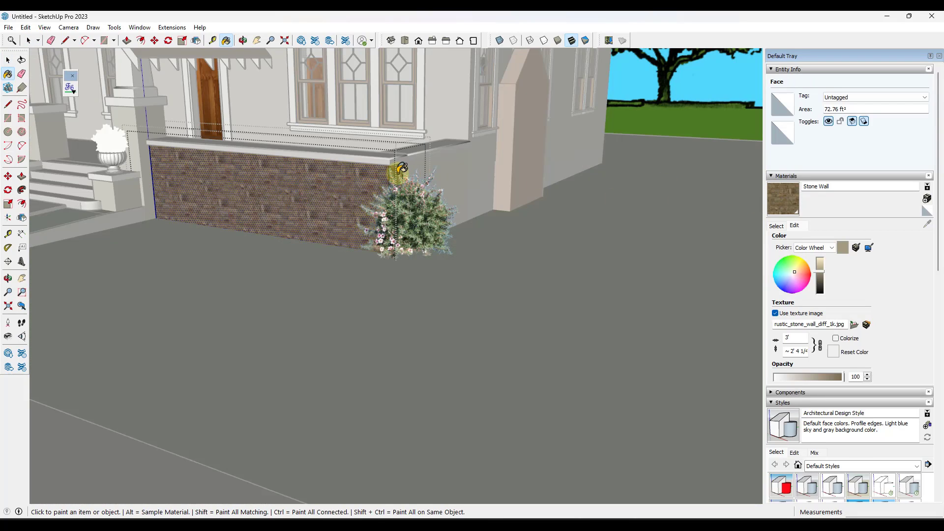
pyautogui.press('space')
pyautogui.click(512, 264)
pyautogui.click(493, 268)
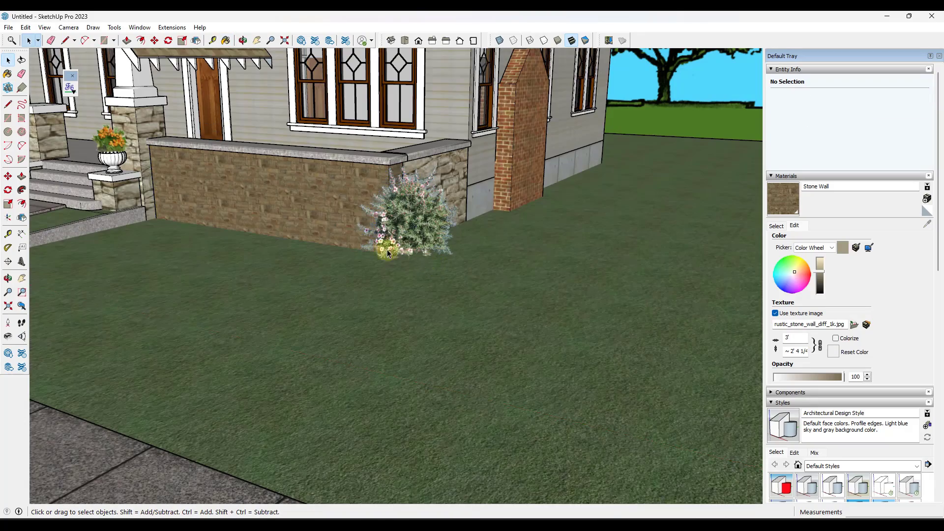
pyautogui.scroll(-6, 310, 224)
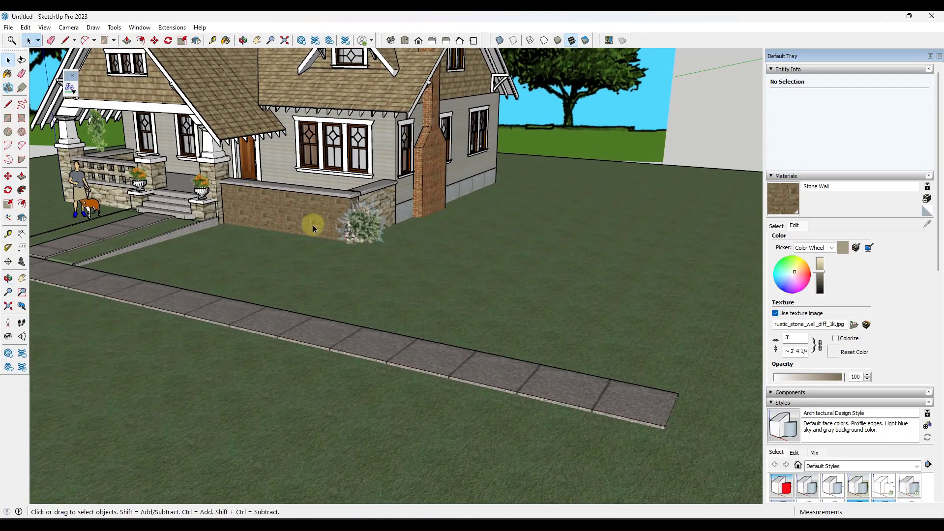
pyautogui.scroll(-2, 314, 229)
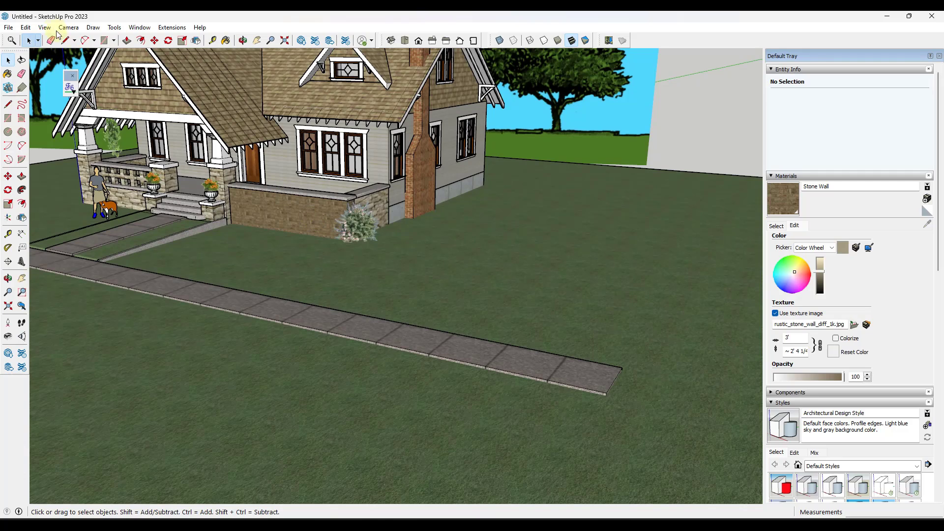
# - Use Tools > Material Replacer to swap the porch's Stone Coursed Rough for the cube's Stone Wall
pyautogui.click(93, 28)
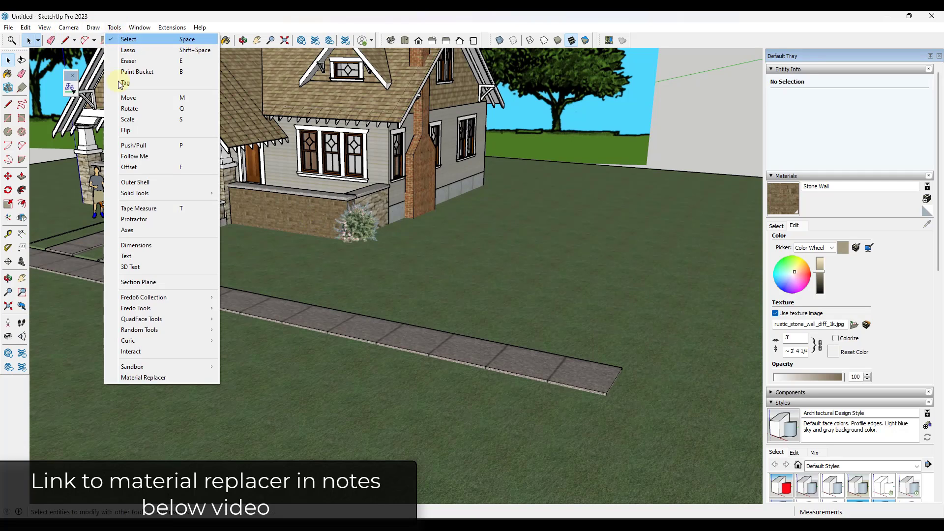
pyautogui.click(161, 377)
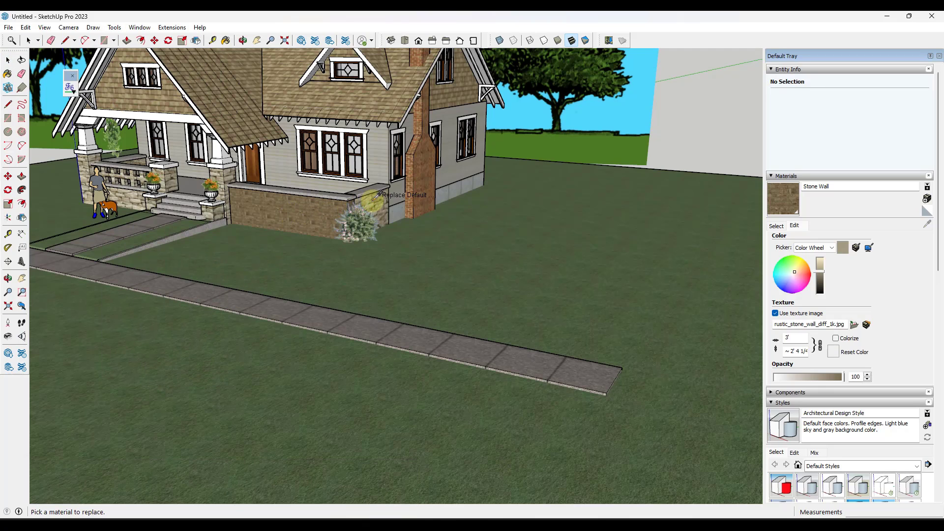
pyautogui.scroll(1, 344, 199)
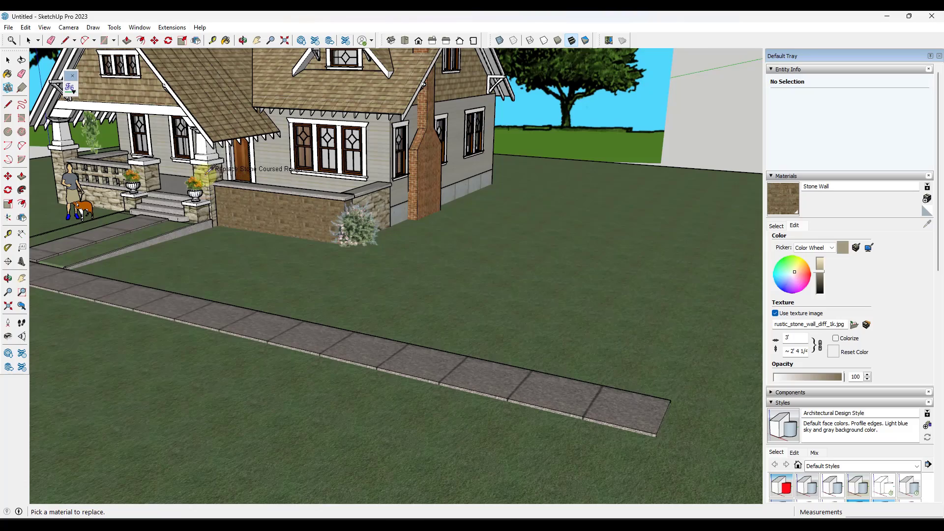
pyautogui.scroll(6, 210, 169)
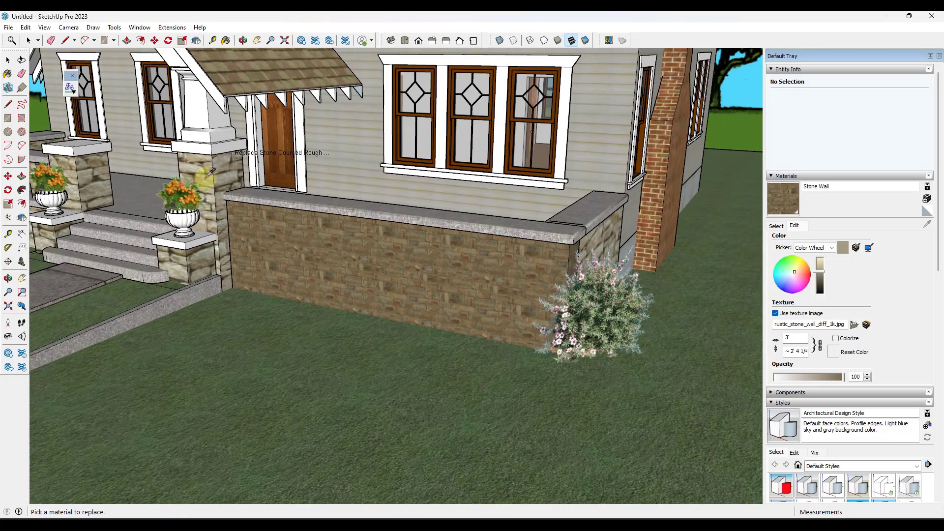
pyautogui.click(208, 174)
pyautogui.scroll(-10, 208, 173)
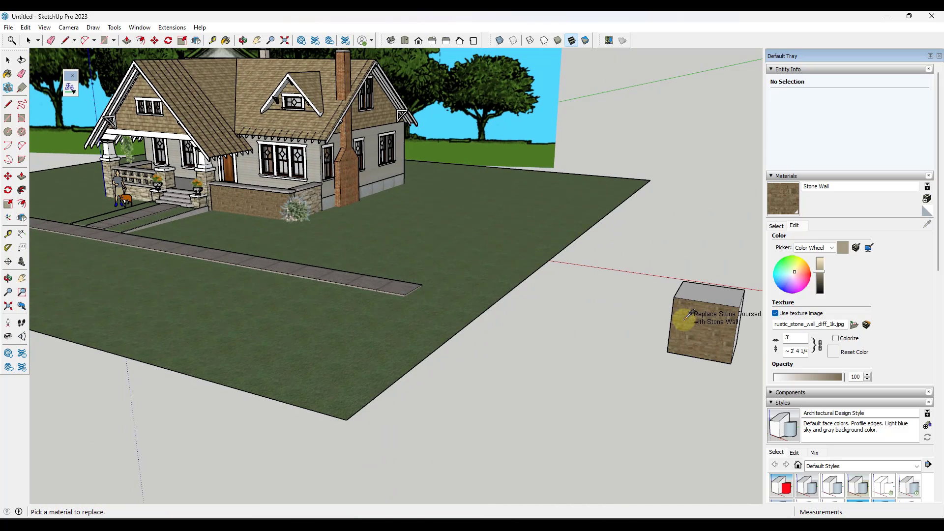
pyautogui.click(689, 314)
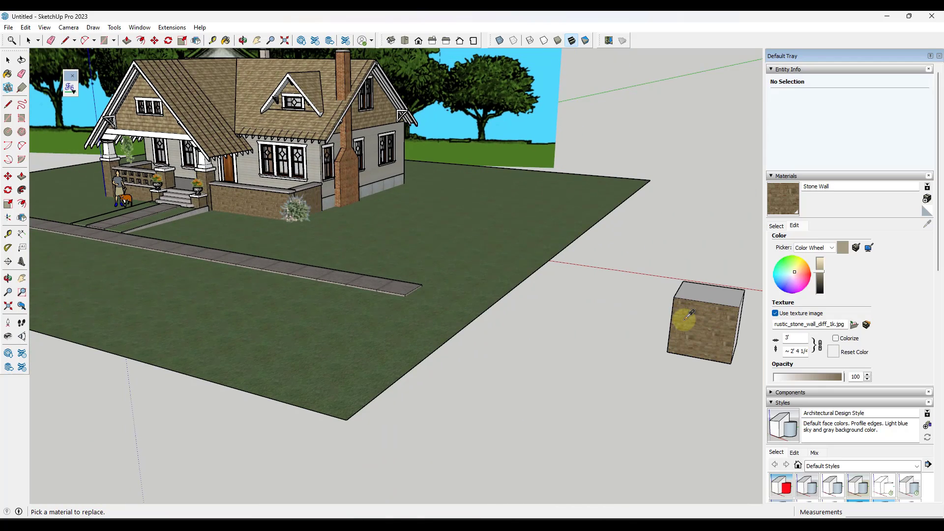
pyautogui.scroll(8, 241, 190)
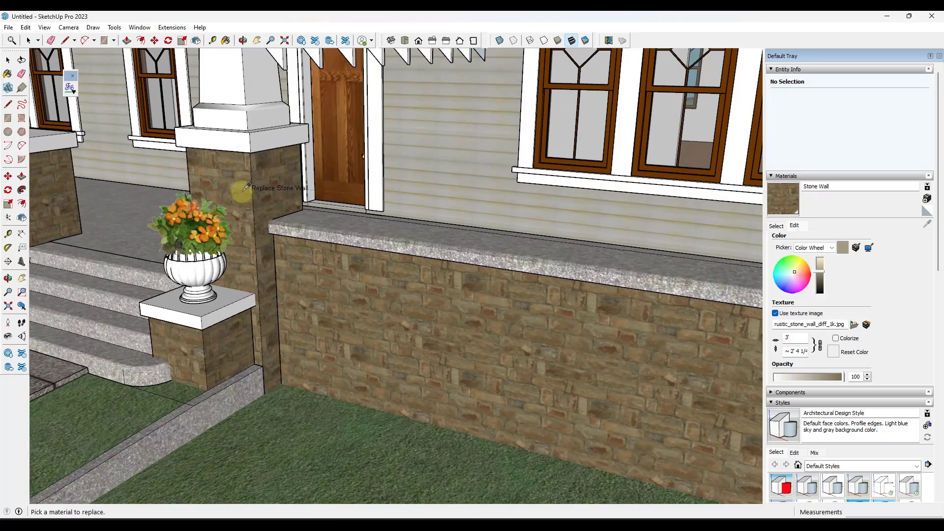
pyautogui.scroll(-6, 236, 181)
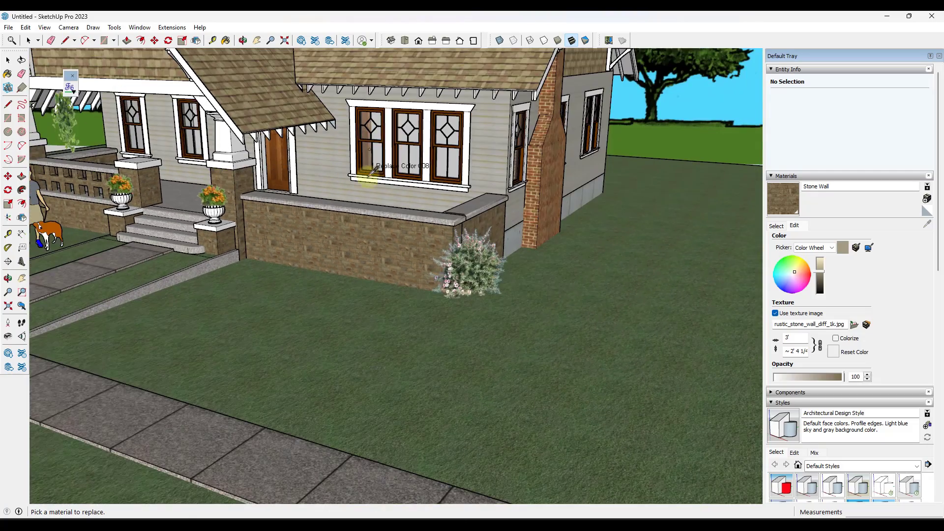
pyautogui.scroll(10, 366, 179)
pyautogui.press('space')
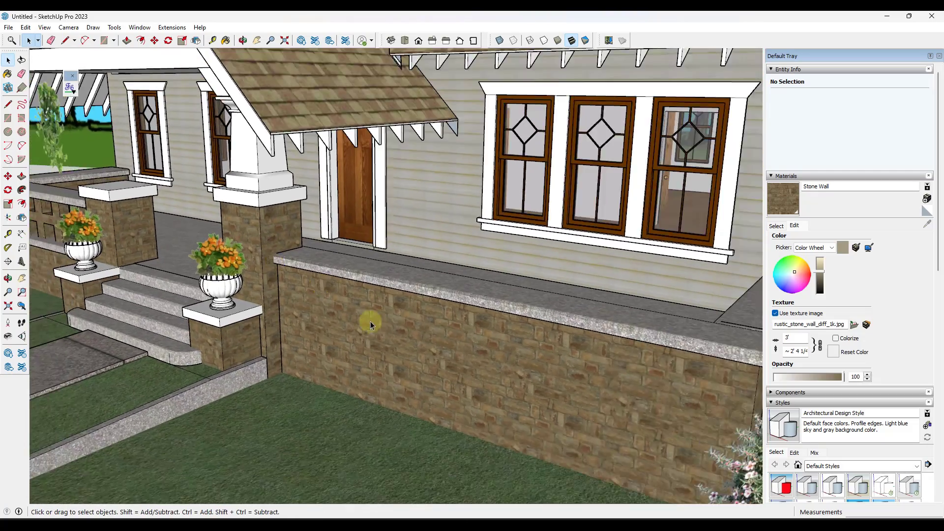
pyautogui.scroll(-2, 376, 328)
# - Drag brick_wall_006_diff_1k.jpg into the model and lay it flat on the ground beside the cube
pyautogui.moveTo(382, 331)
pyautogui.mouseDown(button='middle')
pyautogui.moveTo(359, 276)
pyautogui.moveTo(387, 318)
pyautogui.mouseUp(button='middle')
pyautogui.scroll(-8, 387, 319)
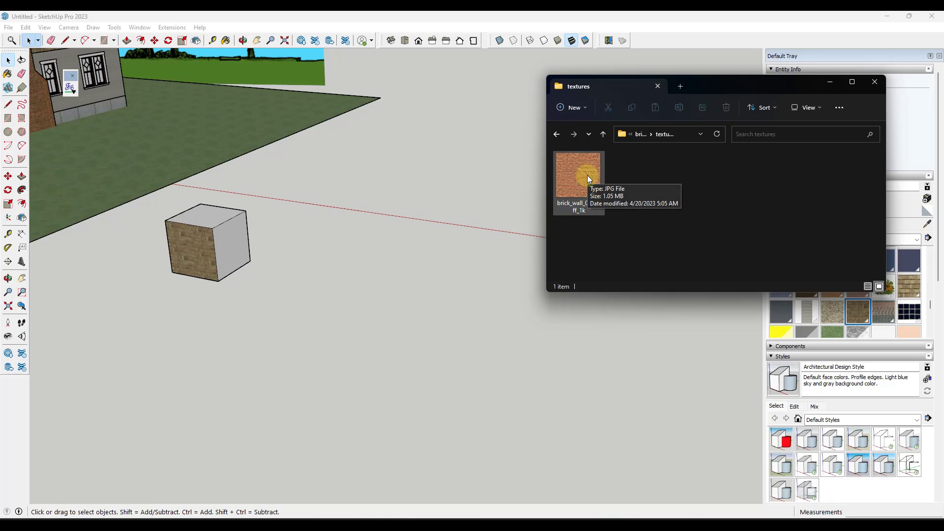
pyautogui.moveTo(587, 175); pyautogui.dragTo(235, 305)
pyautogui.moveTo(354, 282); pyautogui.dragTo(400, 373, button='middle')
pyautogui.scroll(4, 523, 323)
pyautogui.scroll(-3, 471, 248)
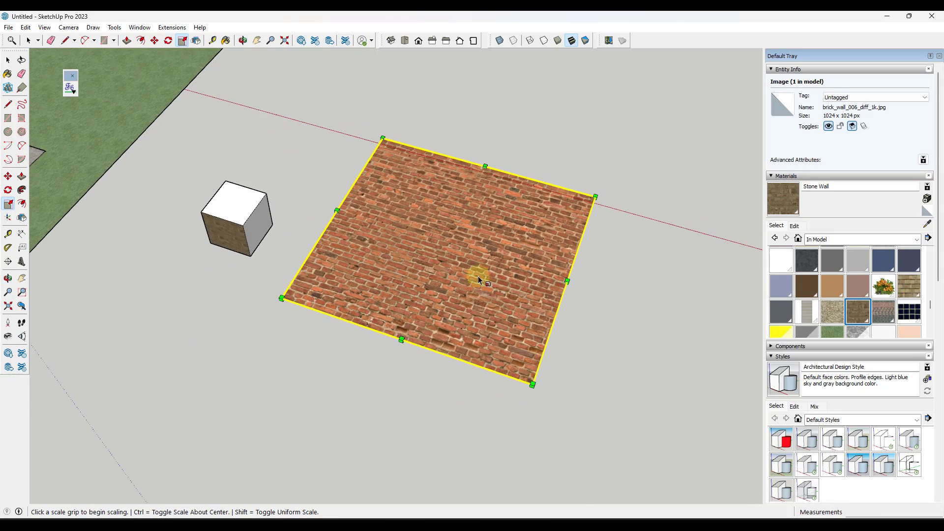
pyautogui.moveTo(480, 292); pyautogui.dragTo(524, 256, button='middle')
pyautogui.press('space')
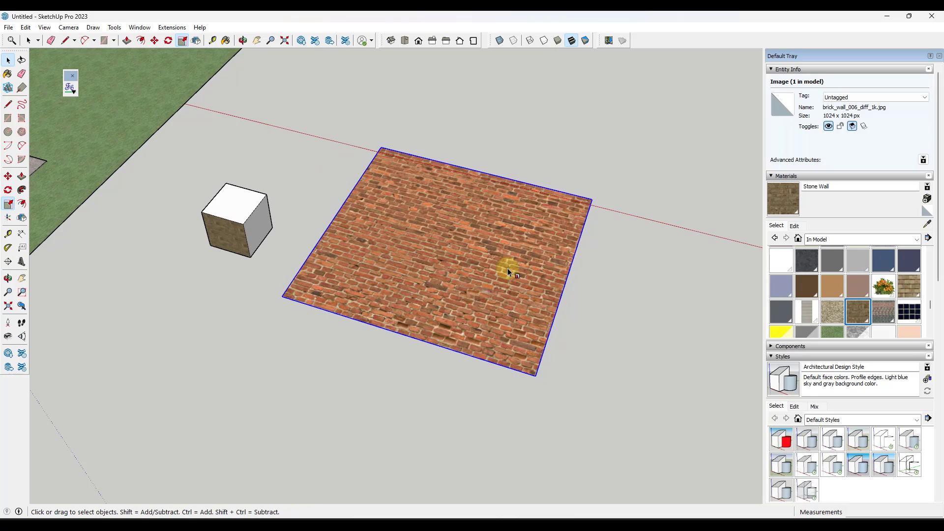
pyautogui.moveTo(590, 294); pyautogui.dragTo(584, 236, button='middle')
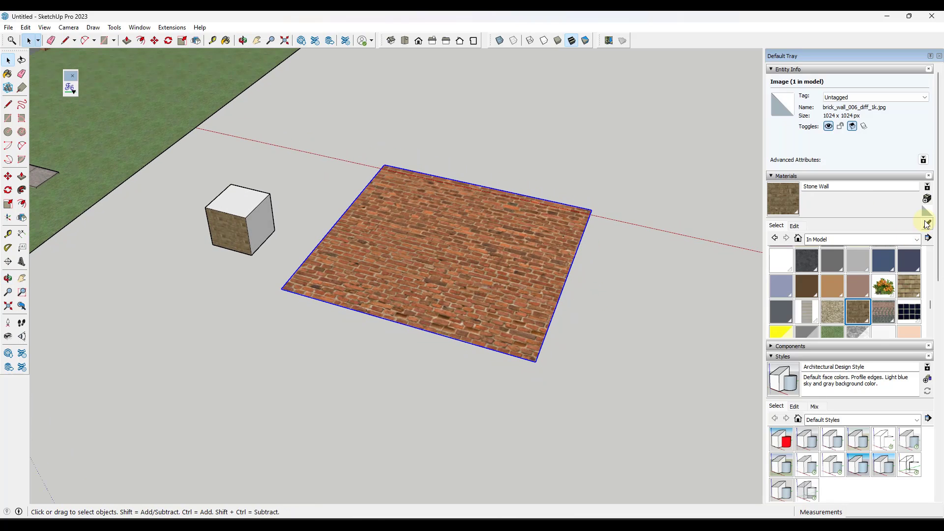
pyautogui.click(926, 223)
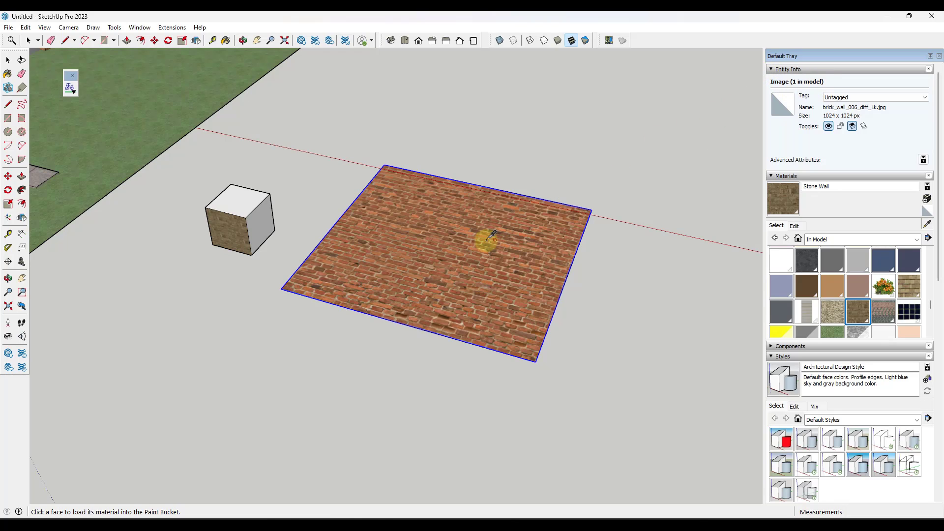
# - Explode the brick image into a paintable face
pyautogui.rightClick(437, 239)
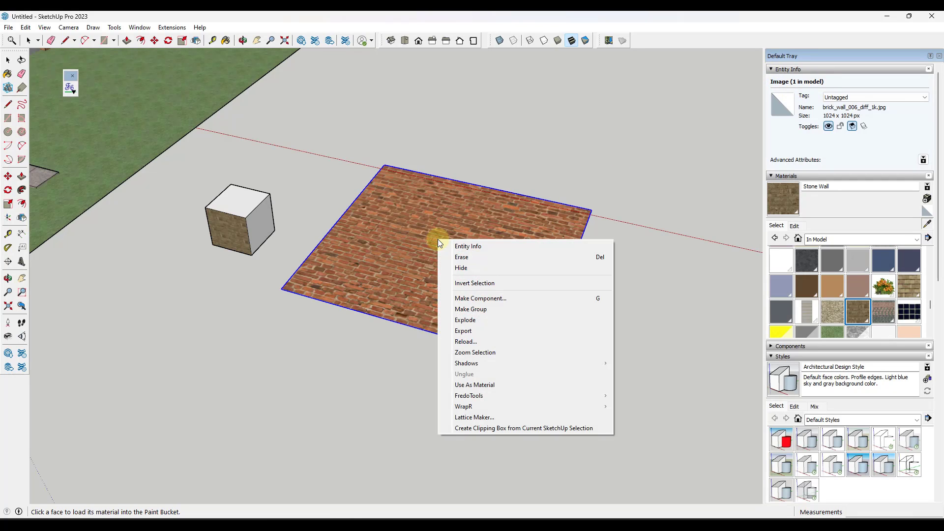
pyautogui.click(467, 319)
pyautogui.press('space')
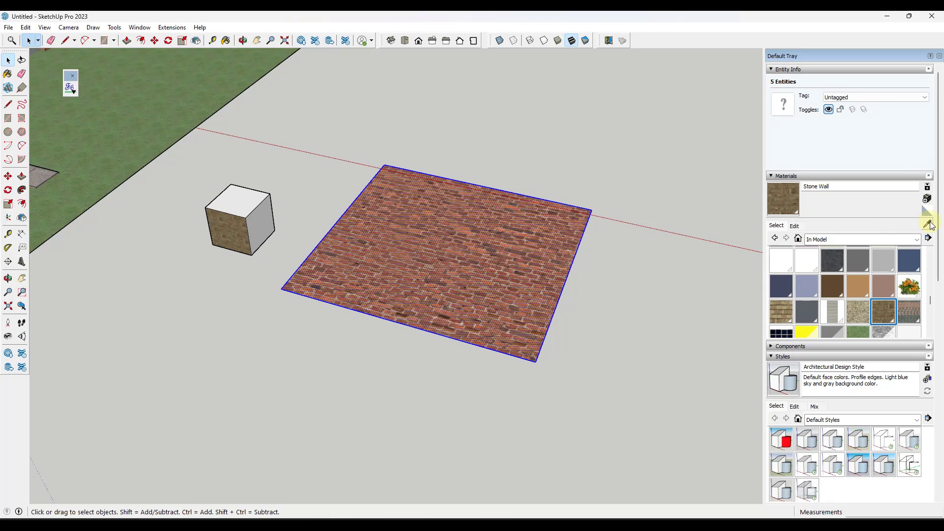
# - Sample the brick face's material and rename it Red Brick Wall
pyautogui.click(927, 224)
pyautogui.click(449, 258)
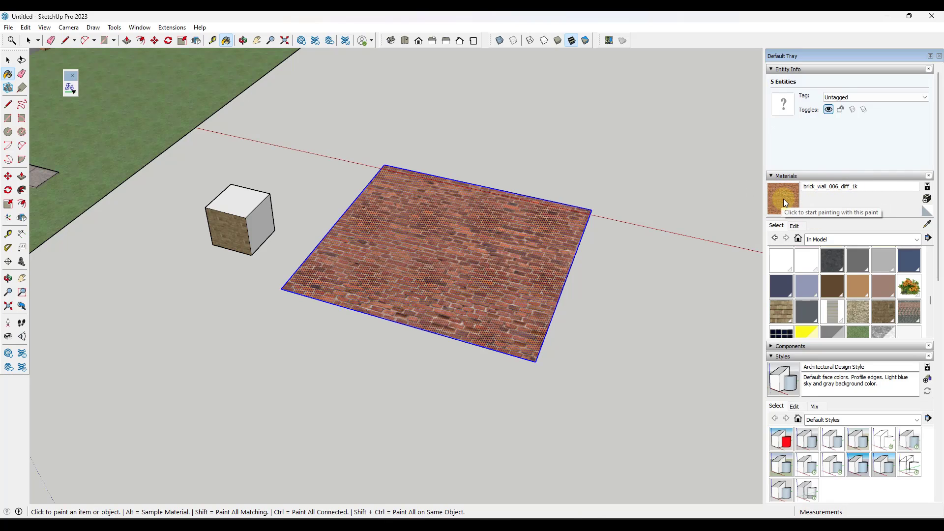
pyautogui.click(773, 189)
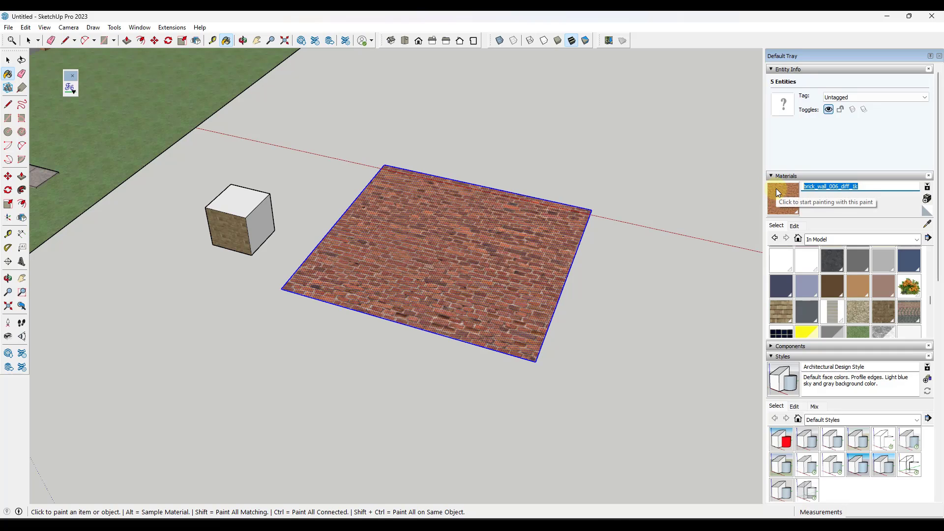
pyautogui.write('Red B')
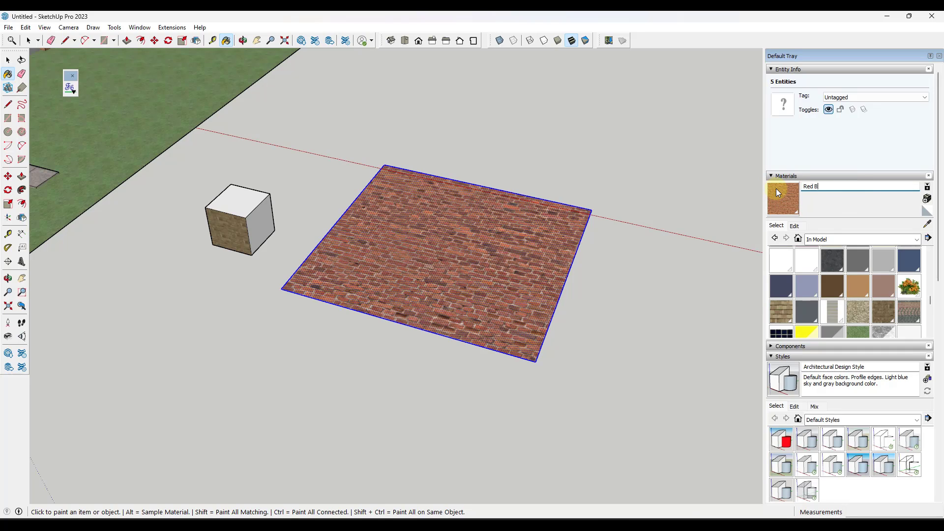
pyautogui.write('rick Wall')
# - Confirm the material name Red Brick Wall and paint the cube's top with it
pyautogui.press('Return')
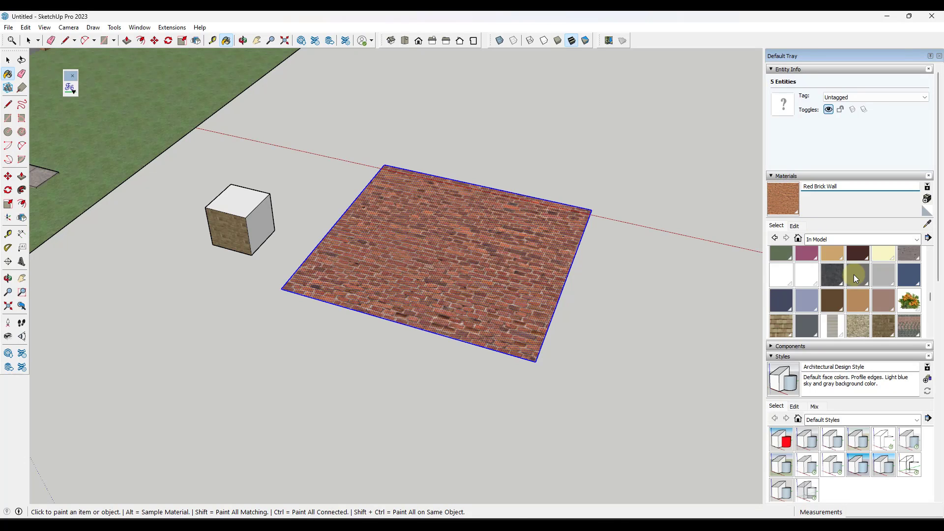
pyautogui.scroll(5, 855, 279)
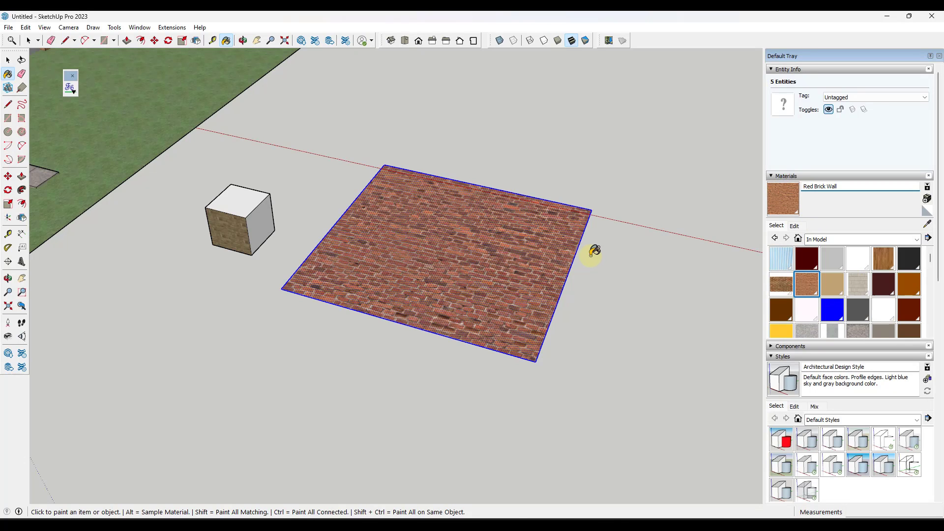
pyautogui.scroll(-3, 531, 226)
pyautogui.scroll(3, 481, 216)
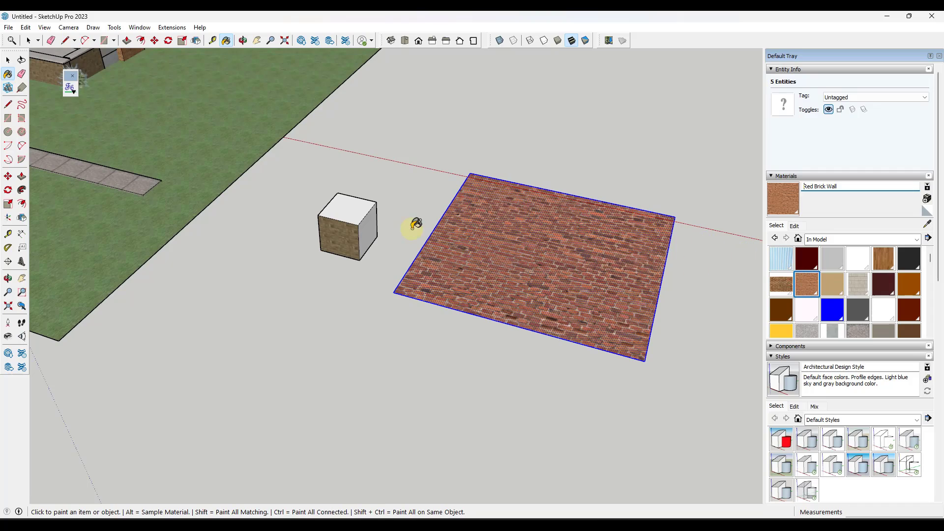
pyautogui.click(359, 206)
# - Set the Red Brick Wall texture width to 10'
pyautogui.scroll(-3, 326, 238)
pyautogui.scroll(6, 331, 204)
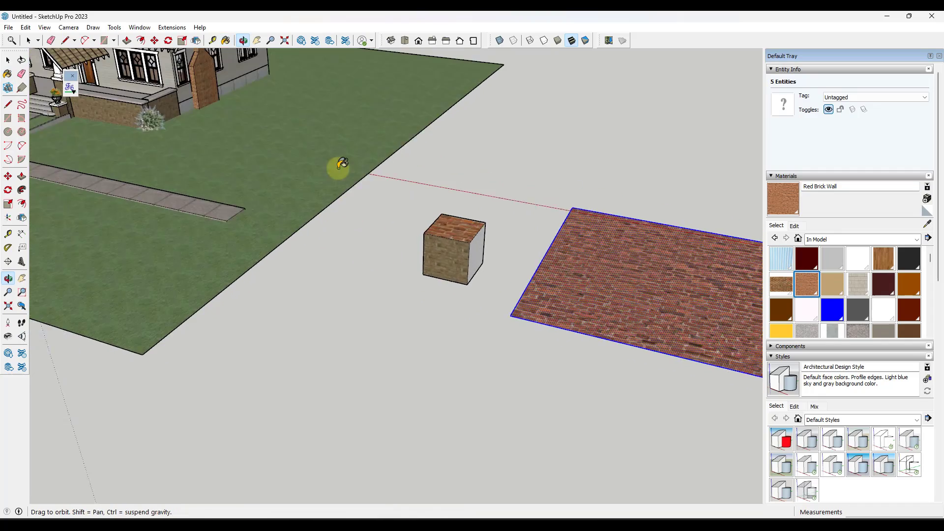
pyautogui.scroll(3, 559, 249)
pyautogui.click(795, 226)
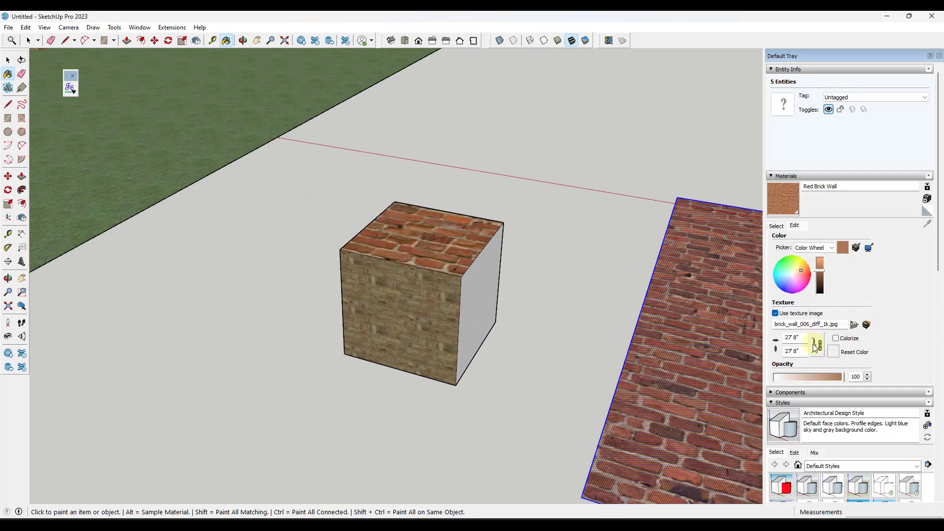
pyautogui.doubleClick(792, 338)
pyautogui.write('10')
pyautogui.press('Return')
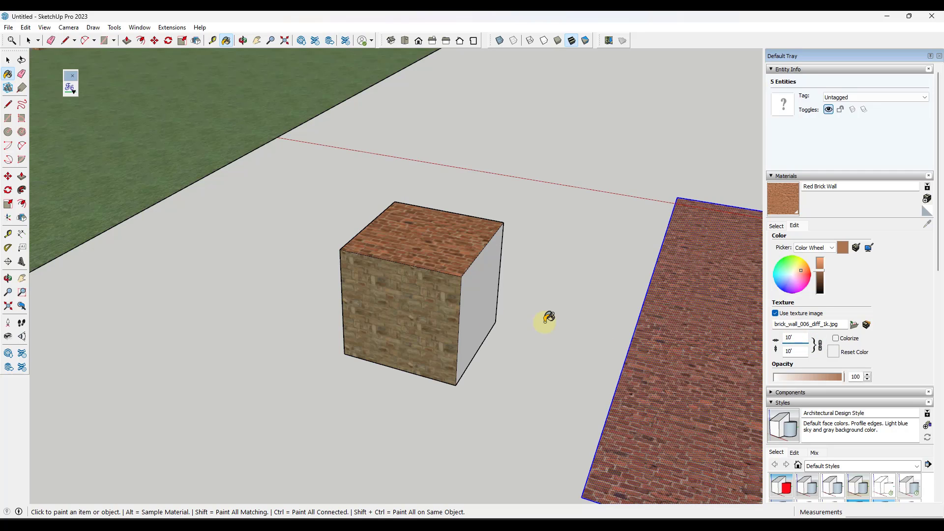
pyautogui.scroll(-5, 422, 307)
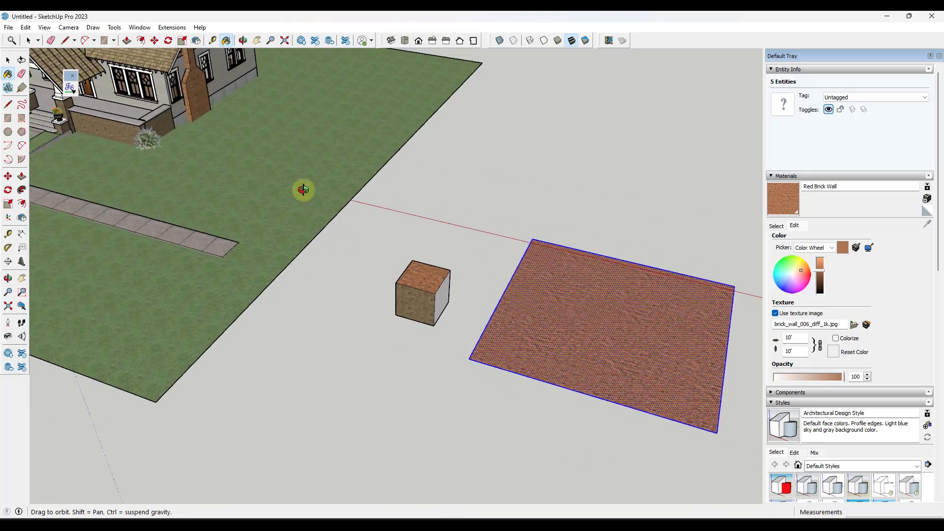
pyautogui.scroll(8, 187, 138)
pyautogui.scroll(3, 213, 124)
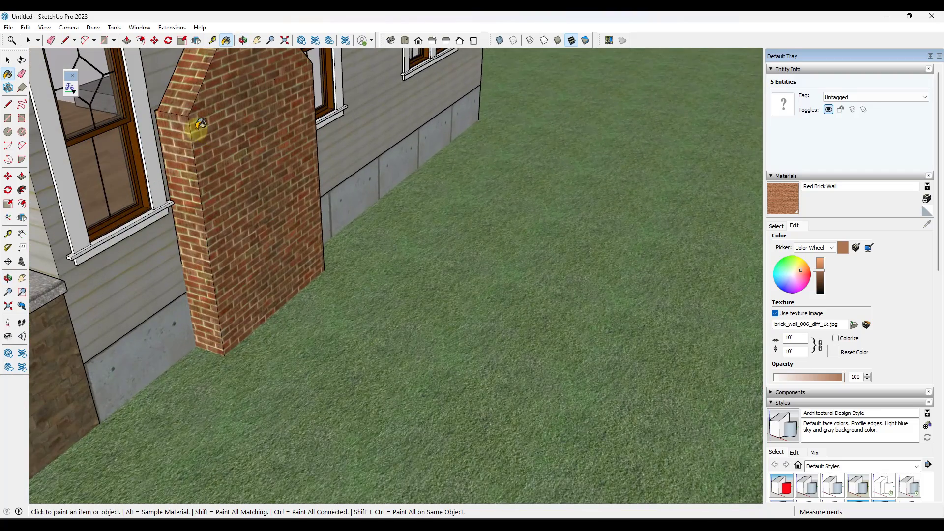
# - Use Tools > Material Replacer to swap the chimney's Brick Antique 01 for Red Brick Wall
pyautogui.click(72, 29)
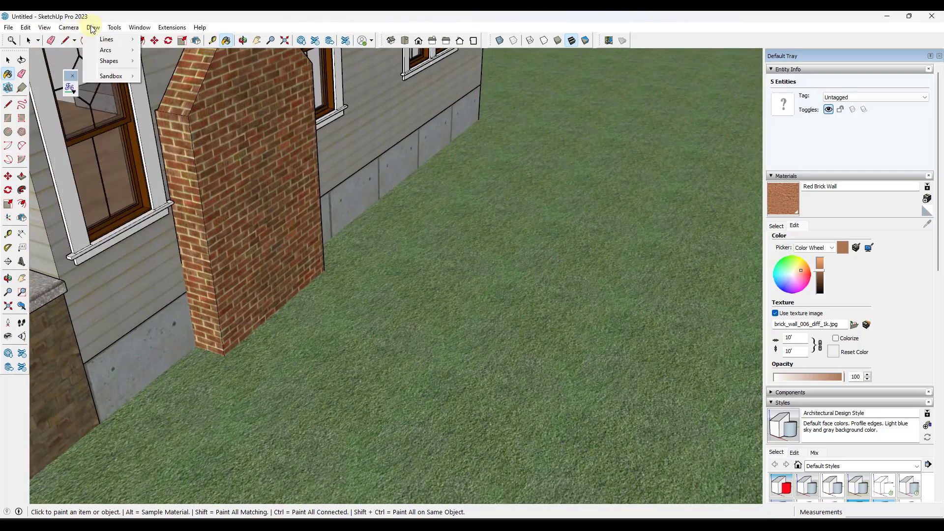
pyautogui.moveTo(113, 29)
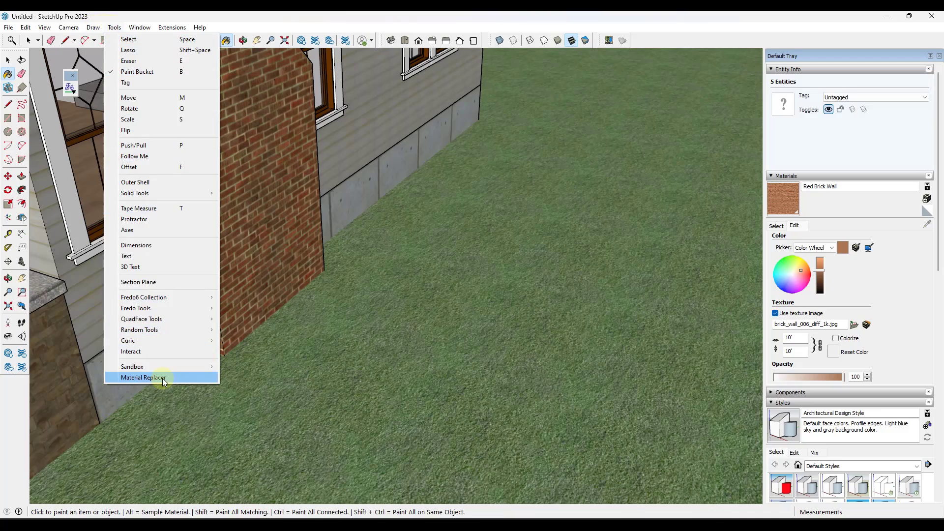
pyautogui.click(147, 377)
pyautogui.scroll(-8, 228, 187)
pyautogui.scroll(3, 426, 354)
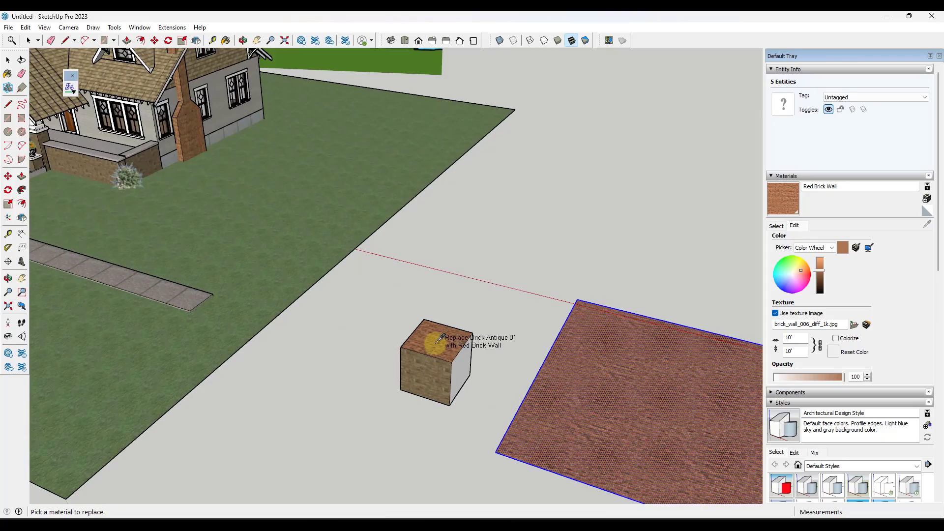
pyautogui.scroll(5, 175, 97)
pyautogui.scroll(6, 174, 96)
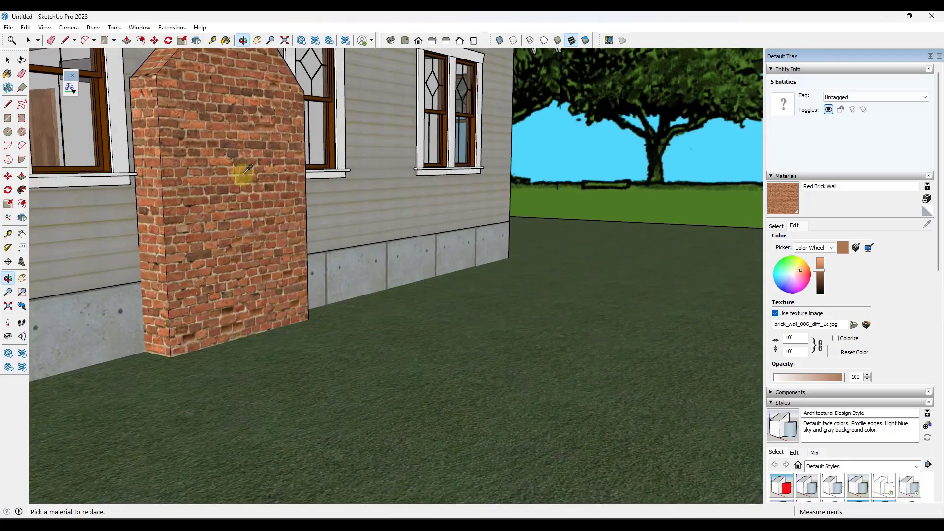
pyautogui.scroll(-2, 291, 243)
pyautogui.moveTo(291, 243); pyautogui.dragTo(388, 177, button='middle')
pyautogui.scroll(-5, 388, 196)
pyautogui.press('space')
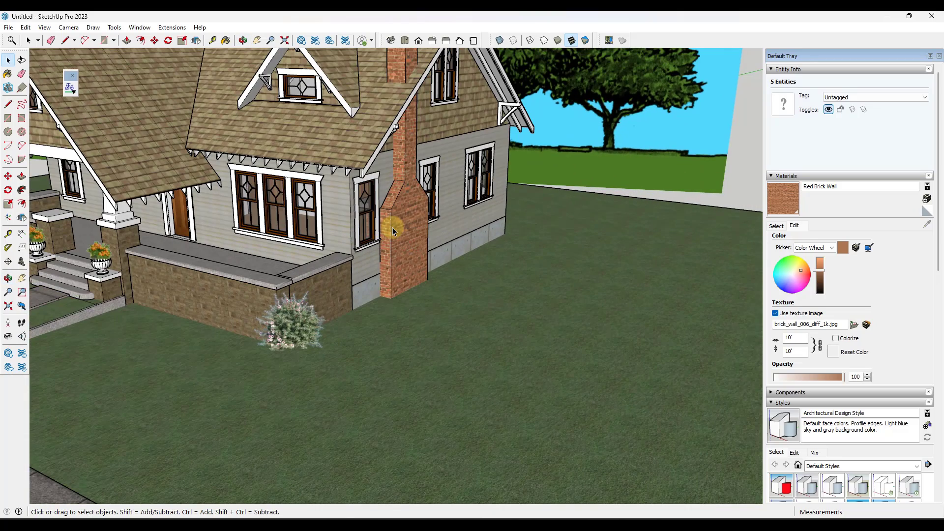
# - From the In Model materials list, save the Red Brick Wall swatch as an .skm in the Brick folder
pyautogui.click(776, 225)
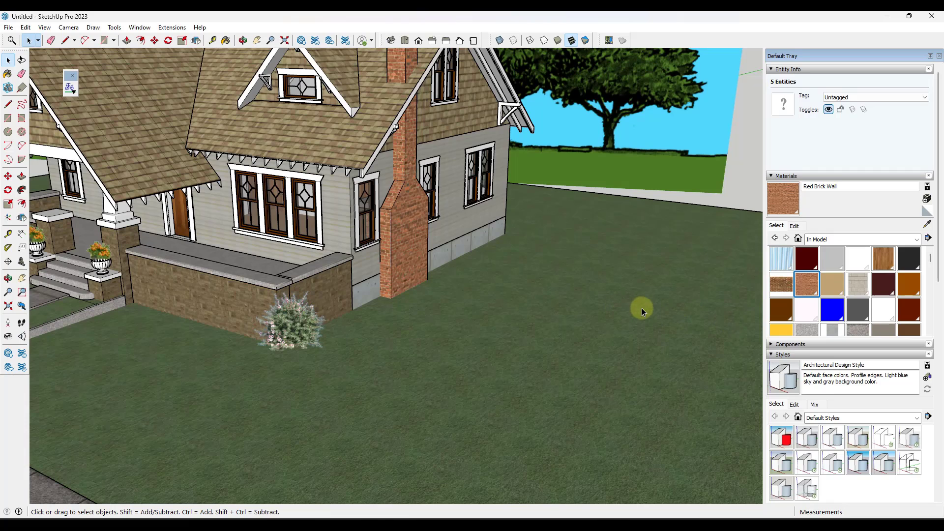
pyautogui.rightClick(806, 287)
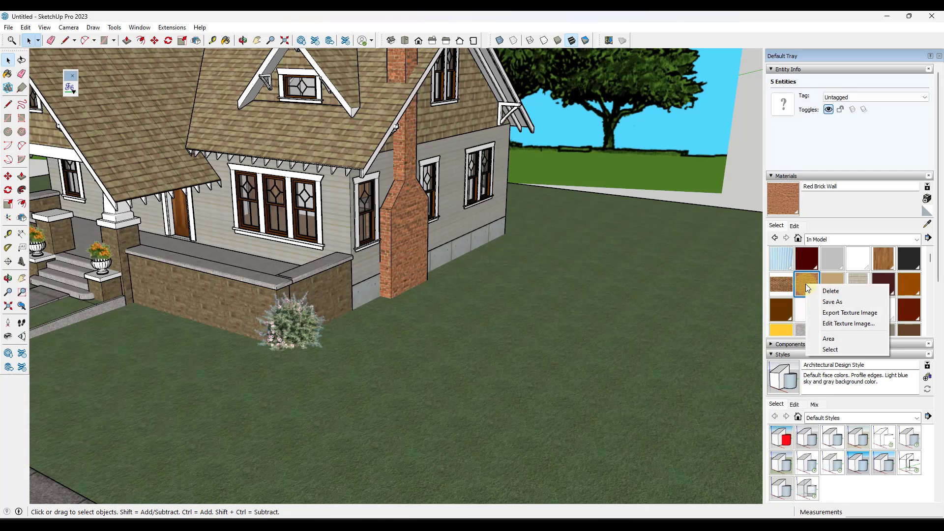
pyautogui.click(830, 301)
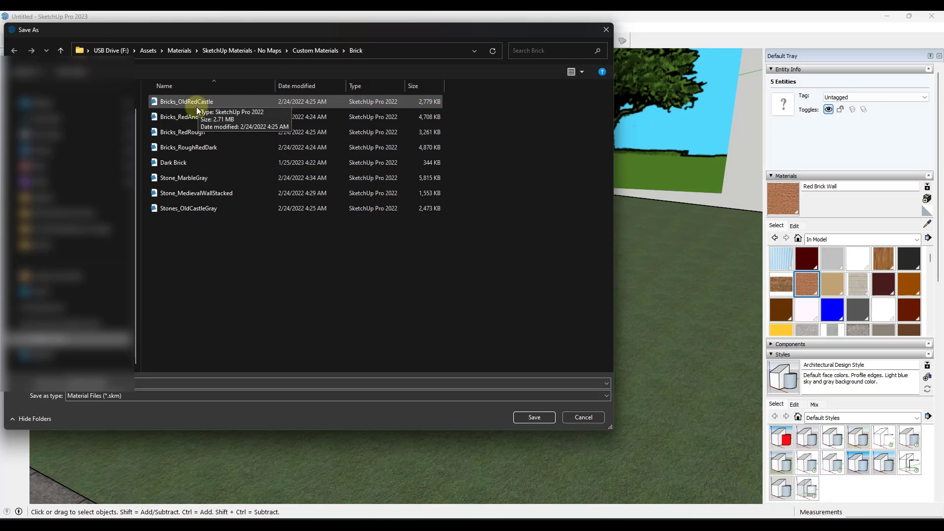
pyautogui.click(136, 383)
pyautogui.doubleClick(133, 383)
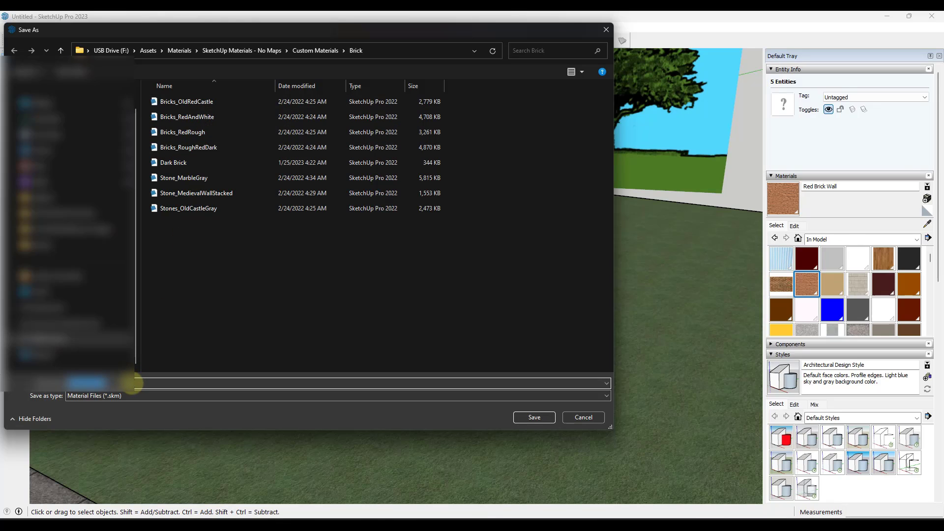
pyautogui.click(133, 382)
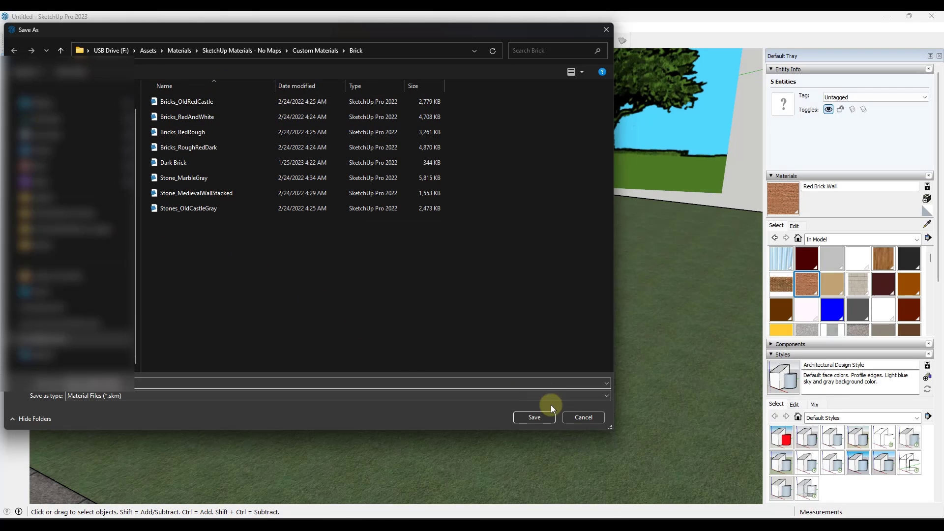
pyautogui.click(537, 416)
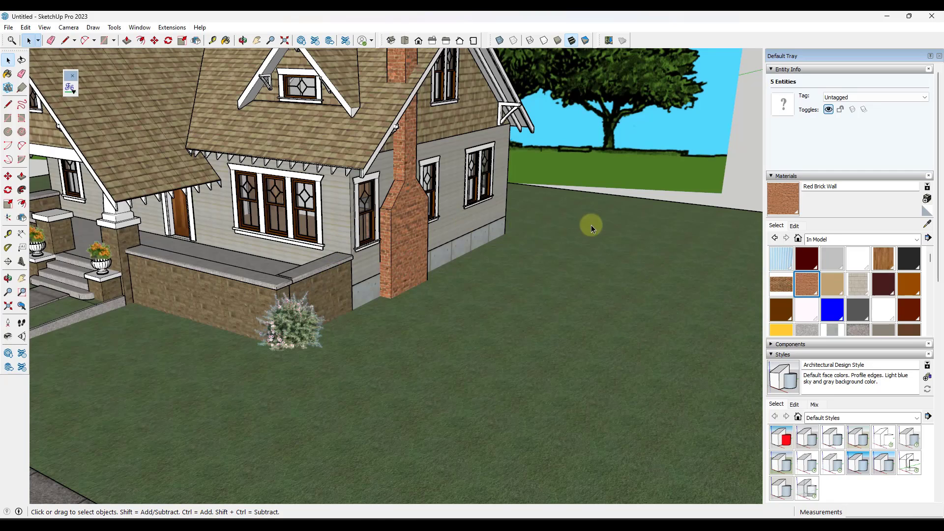
# - Browse the collections list, keep In Model materials shown, and open the collection details menu
pyautogui.scroll(-3, 421, 229)
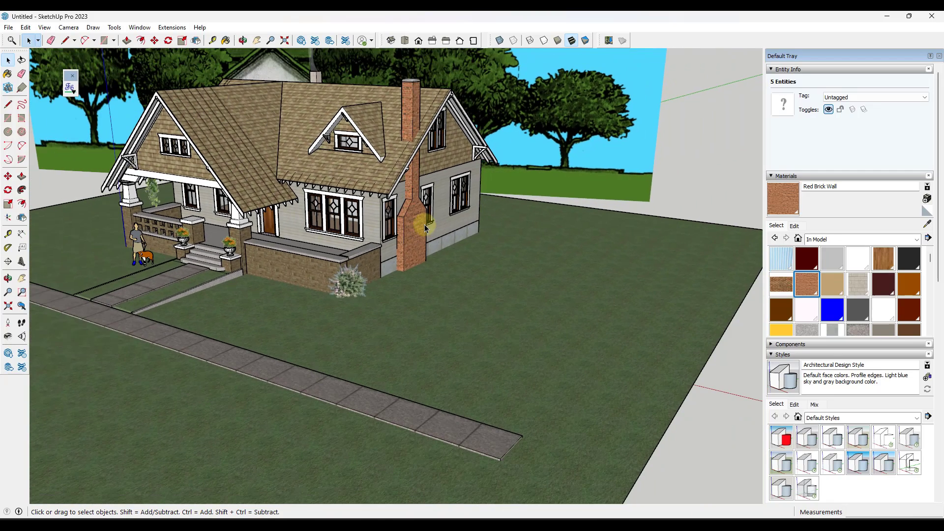
pyautogui.scroll(1, 426, 225)
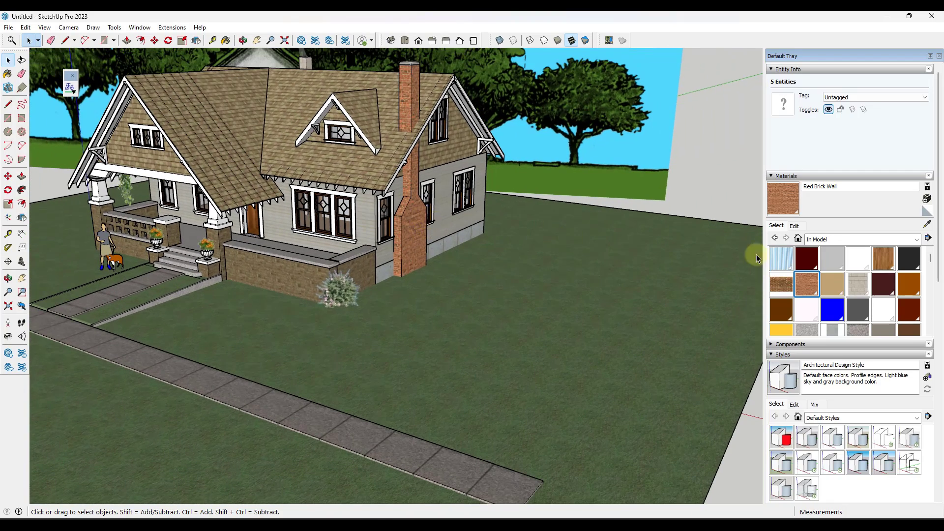
pyautogui.click(844, 240)
pyautogui.click(845, 240)
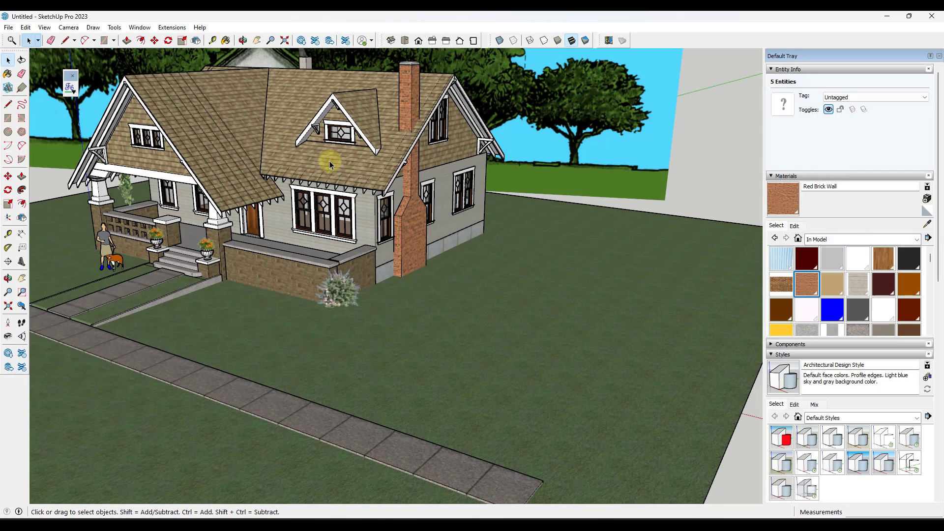
pyautogui.scroll(-2, 329, 161)
pyautogui.scroll(4, 276, 99)
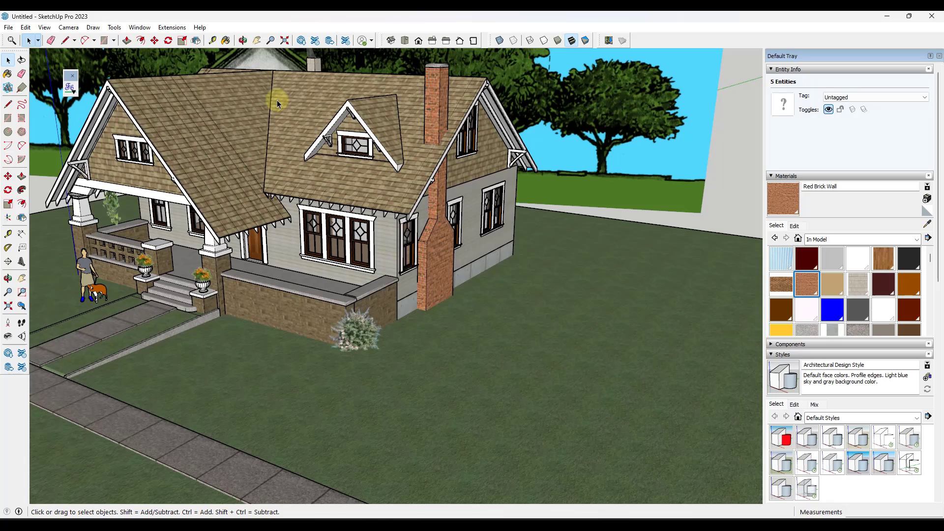
pyautogui.click(852, 239)
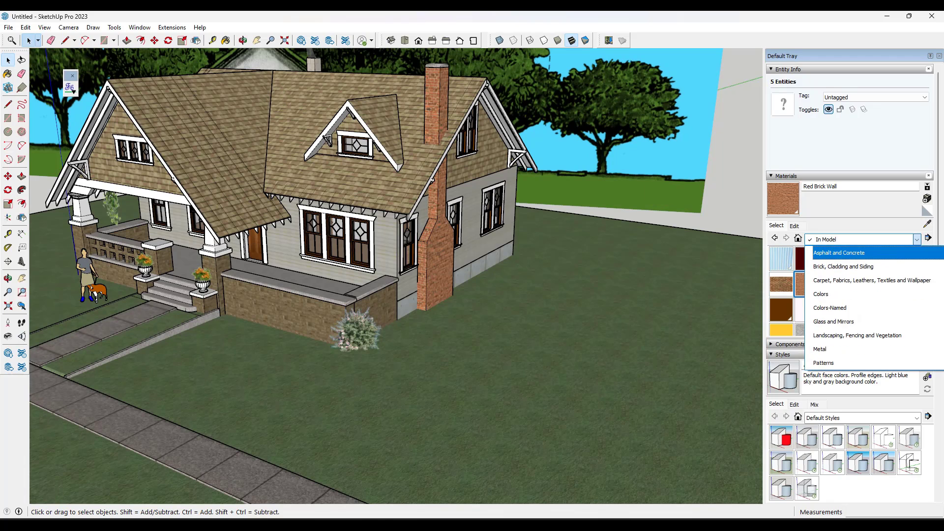
pyautogui.scroll(2, 873, 307)
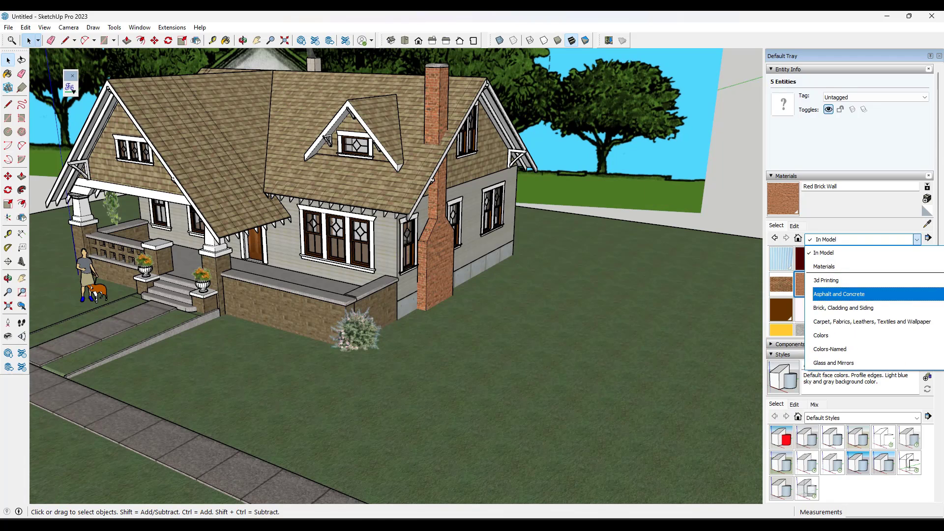
pyautogui.click(869, 224)
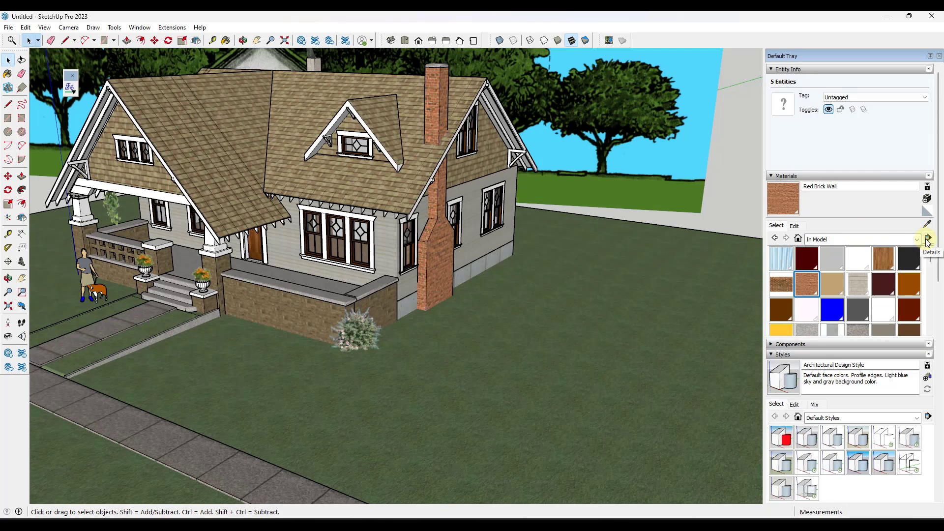
pyautogui.click(927, 238)
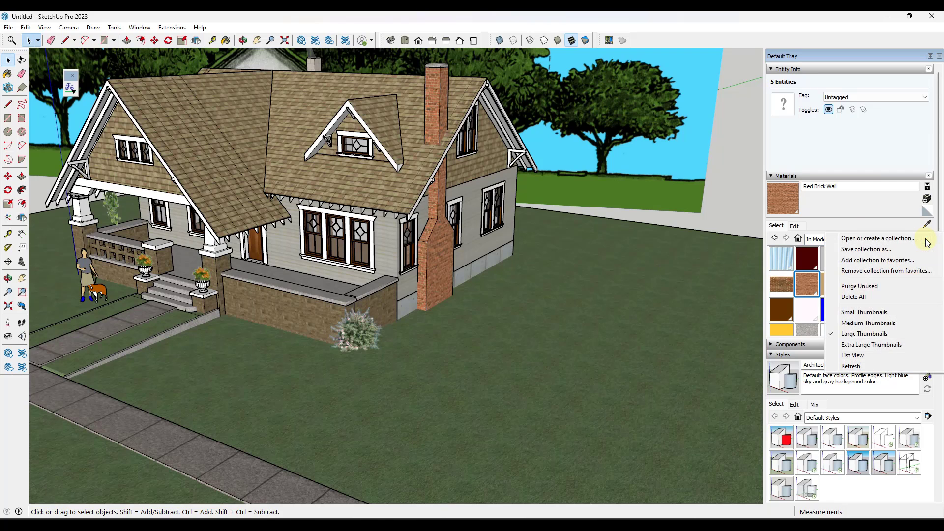
# - Open the Brick folder as a collection and pick Brick from the collections dropdown
pyautogui.click(896, 241)
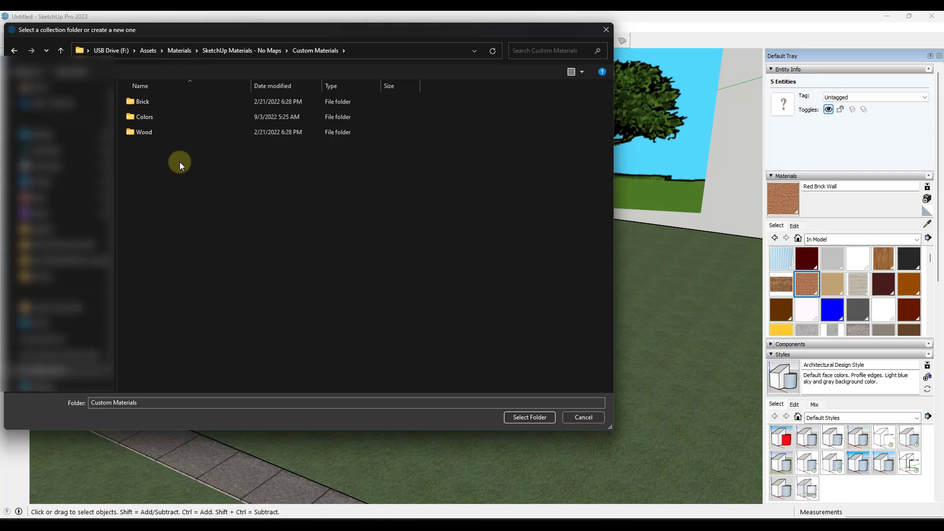
pyautogui.doubleClick(146, 103)
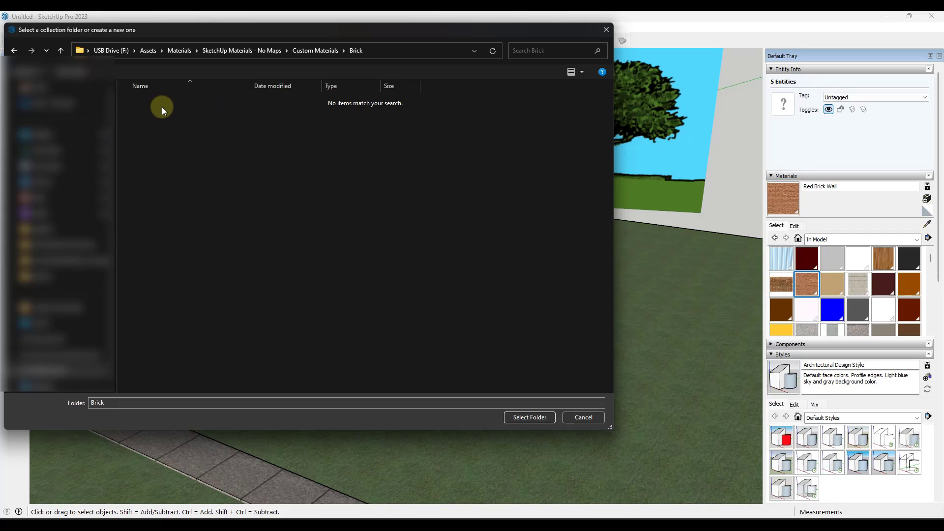
pyautogui.click(537, 419)
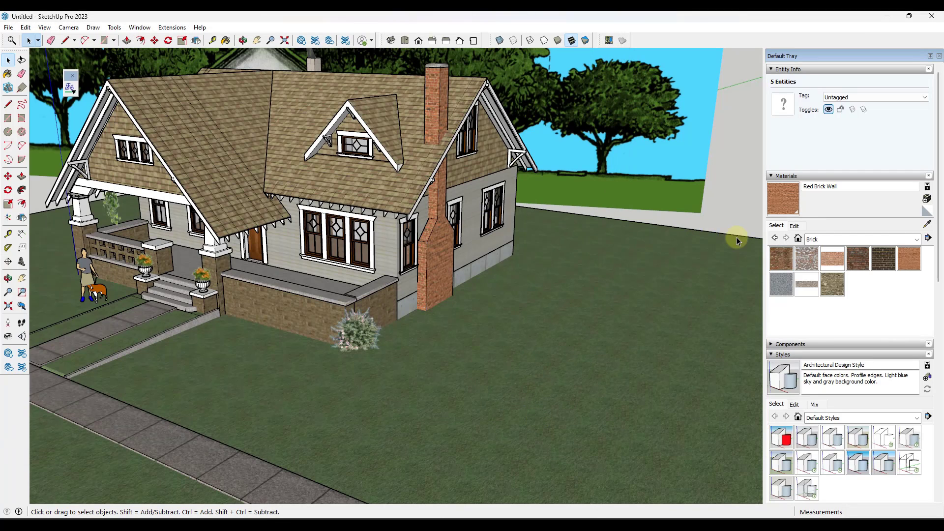
pyautogui.click(833, 241)
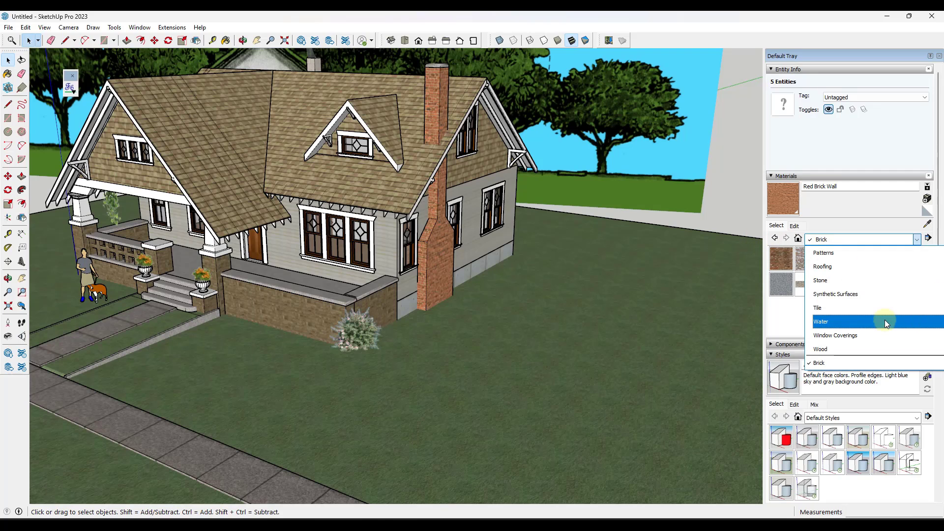
pyautogui.scroll(5, 831, 364)
pyautogui.scroll(-5, 826, 364)
pyautogui.click(824, 362)
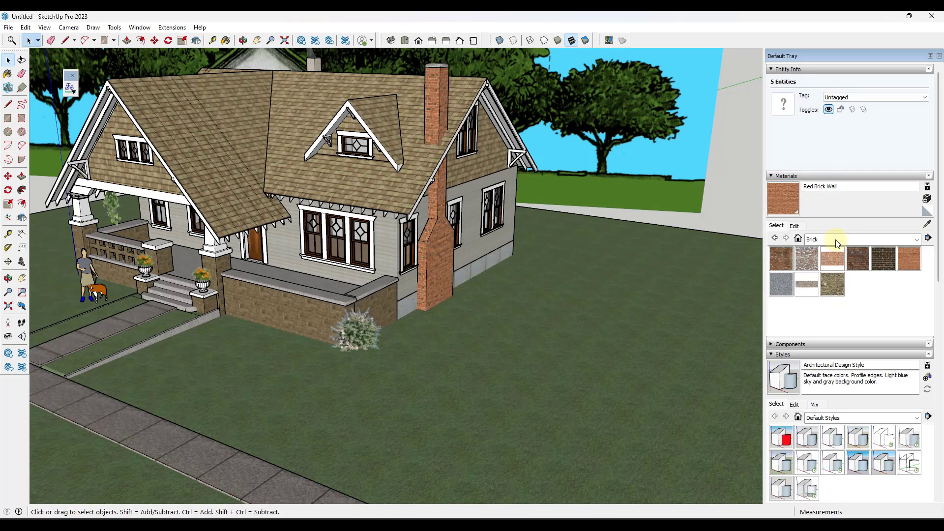
# - Select the Wood folder as a material collection and zoom toward the front porch
pyautogui.moveTo(592, 315); pyautogui.dragTo(499, 320, button='middle')
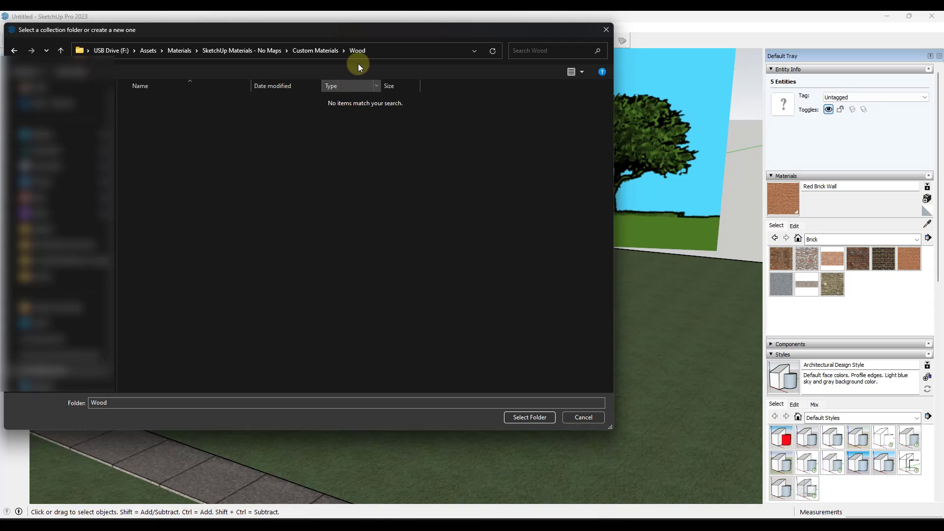
pyautogui.click(529, 417)
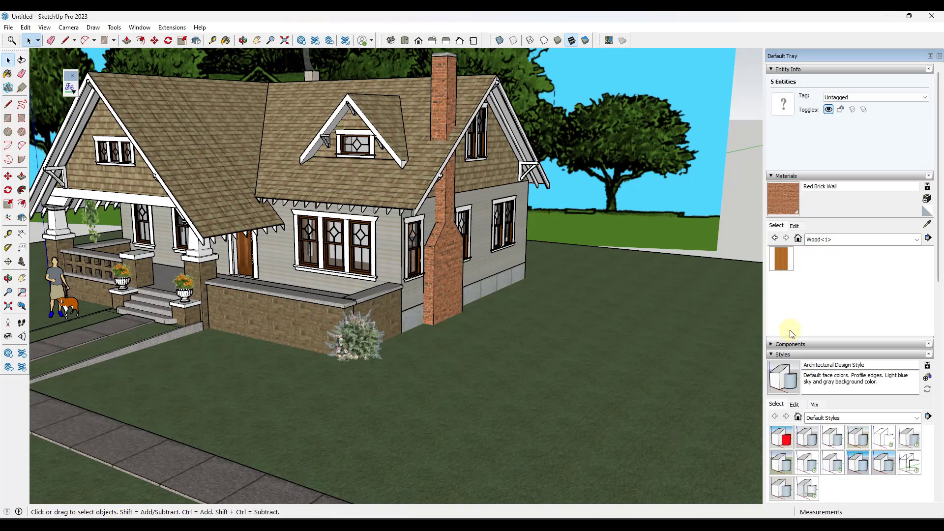
pyautogui.scroll(8, 240, 340)
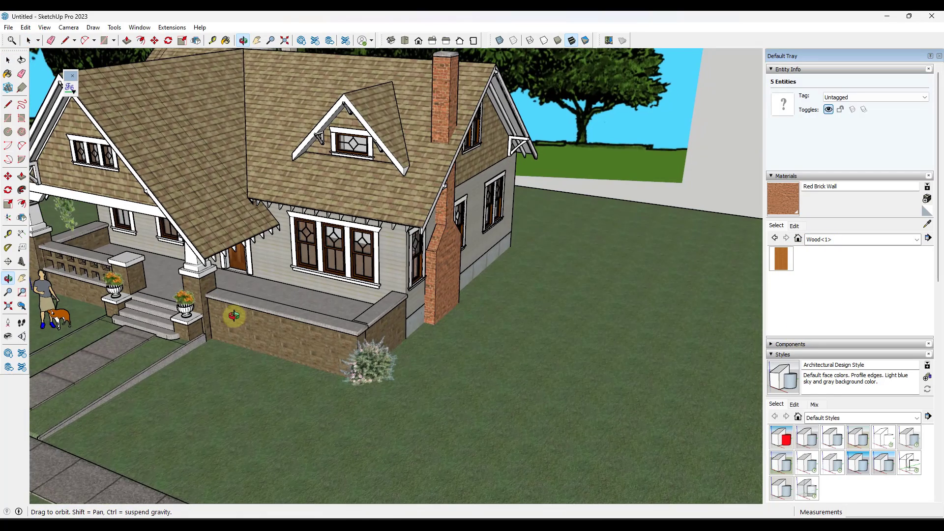
pyautogui.scroll(-2, 159, 281)
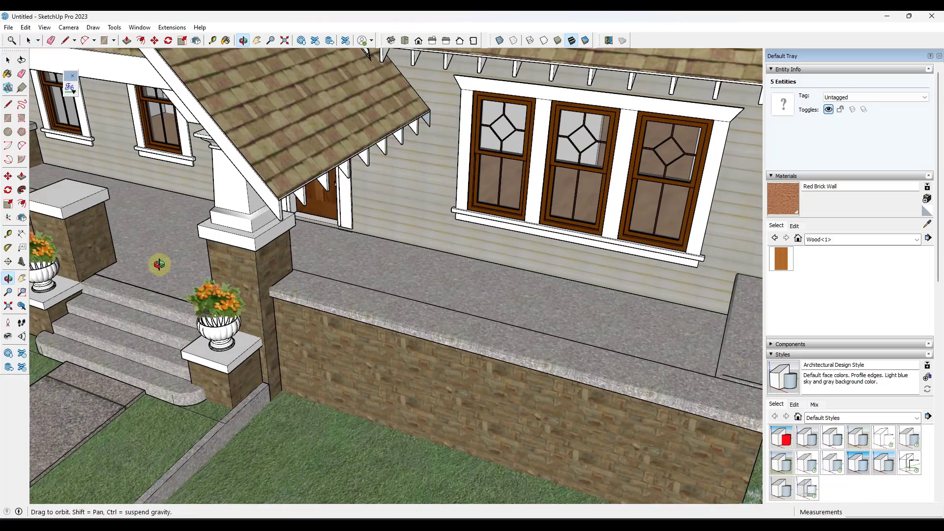
# - Import the wood_floor_deck image from Explorer onto the ground and explode it into a textured face
pyautogui.click(162, 259)
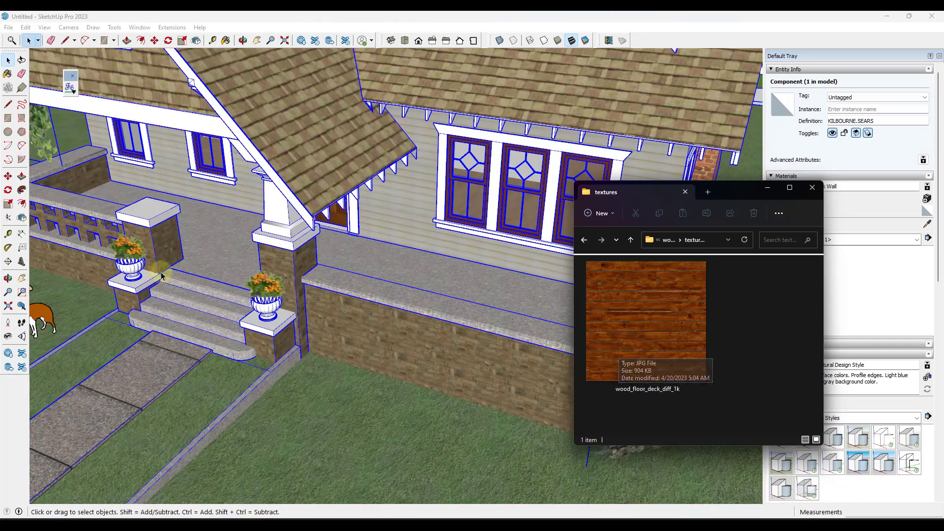
pyautogui.scroll(-10, 380, 275)
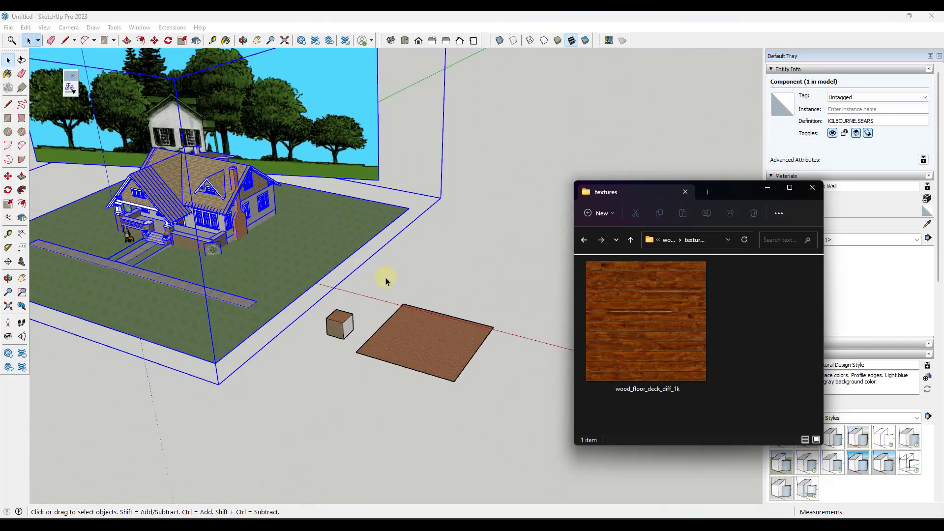
pyautogui.keyDown('shift'); pyautogui.moveTo(386, 281); pyautogui.dragTo(268, 224, button='middle'); pyautogui.keyUp('shift')
pyautogui.scroll(1, 507, 454)
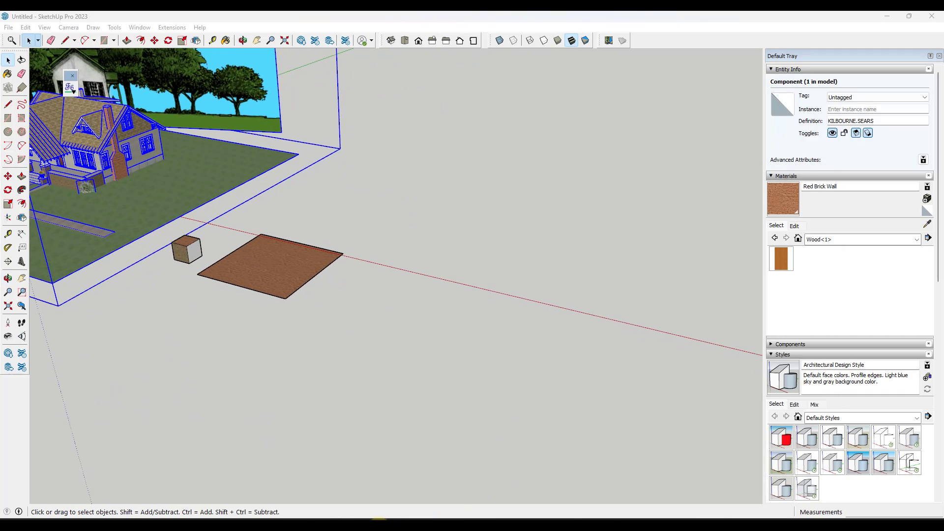
pyautogui.moveTo(392, 518)
pyautogui.click(325, 476)
pyautogui.moveTo(605, 325); pyautogui.dragTo(425, 305)
pyautogui.click(293, 326)
pyautogui.press('s')
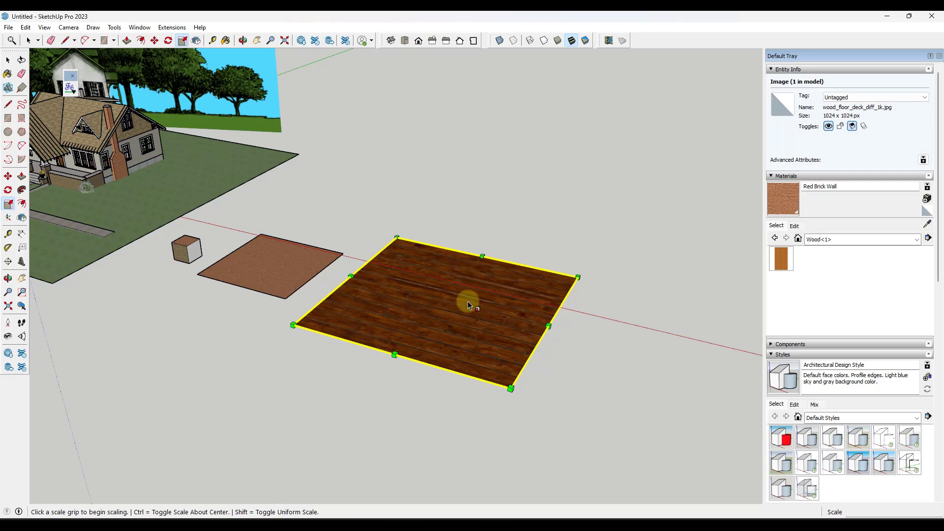
pyautogui.rightClick(453, 305)
pyautogui.click(506, 383)
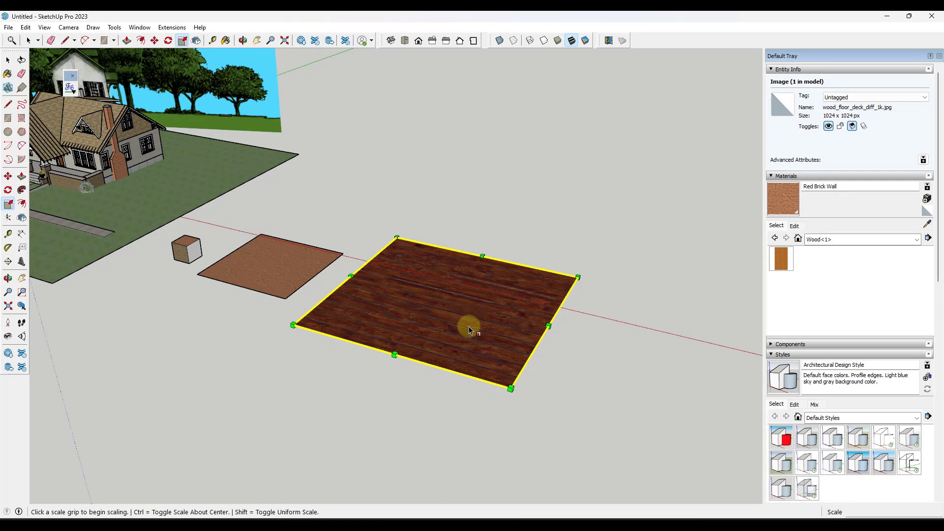
# - Sample the wood texture, name it Wood Deck Material, and set its width to 5'
pyautogui.click(924, 223)
pyautogui.click(467, 273)
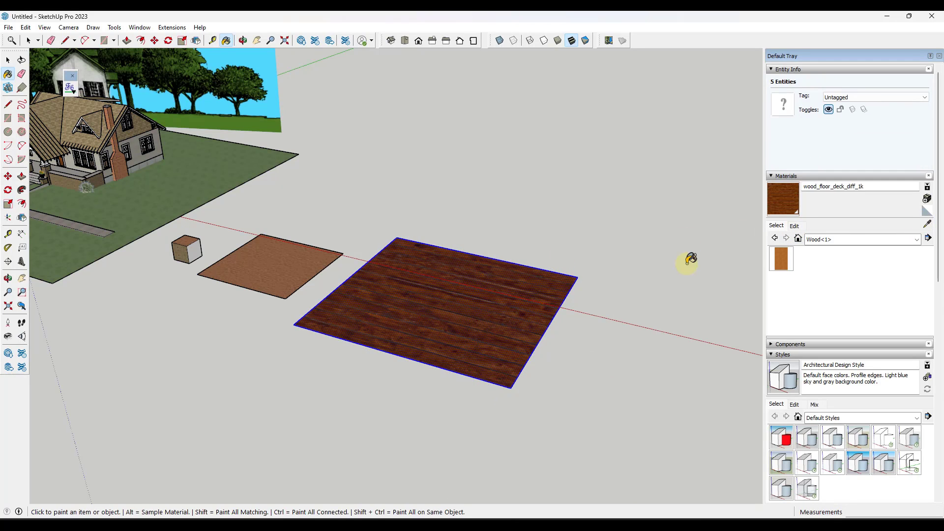
pyautogui.doubleClick(886, 189)
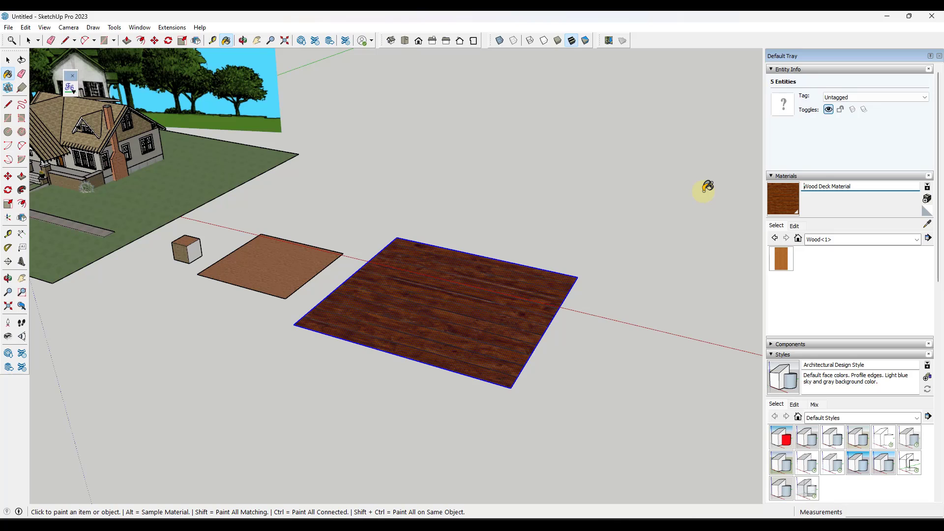
pyautogui.click(794, 225)
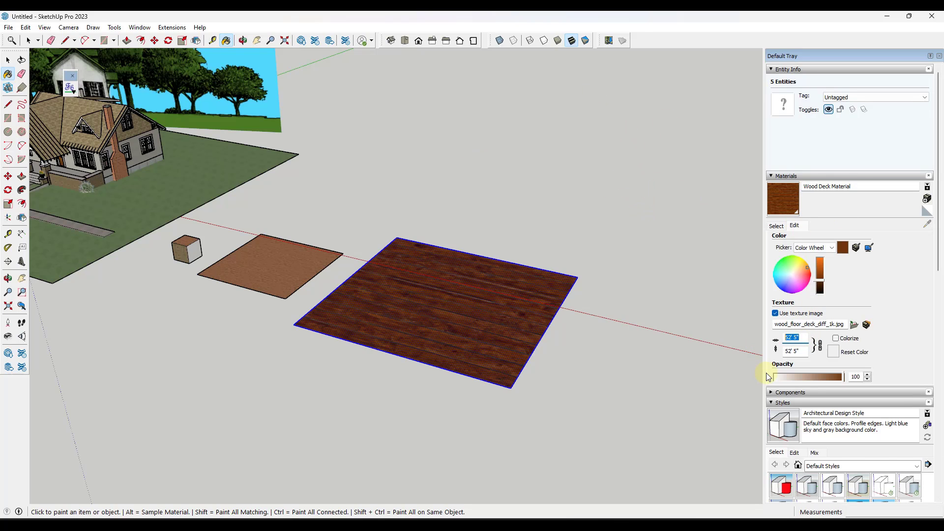
pyautogui.write('5')
pyautogui.press('Return')
# - Switch the materials browser back to the In Model collection
pyautogui.scroll(3, 393, 362)
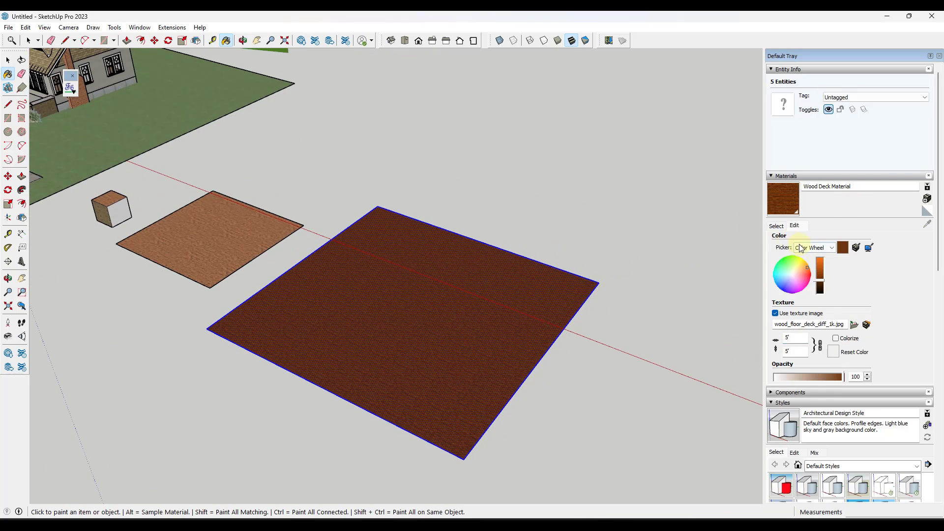
pyautogui.click(776, 226)
pyautogui.click(819, 239)
pyautogui.scroll(5, 832, 275)
pyautogui.click(832, 254)
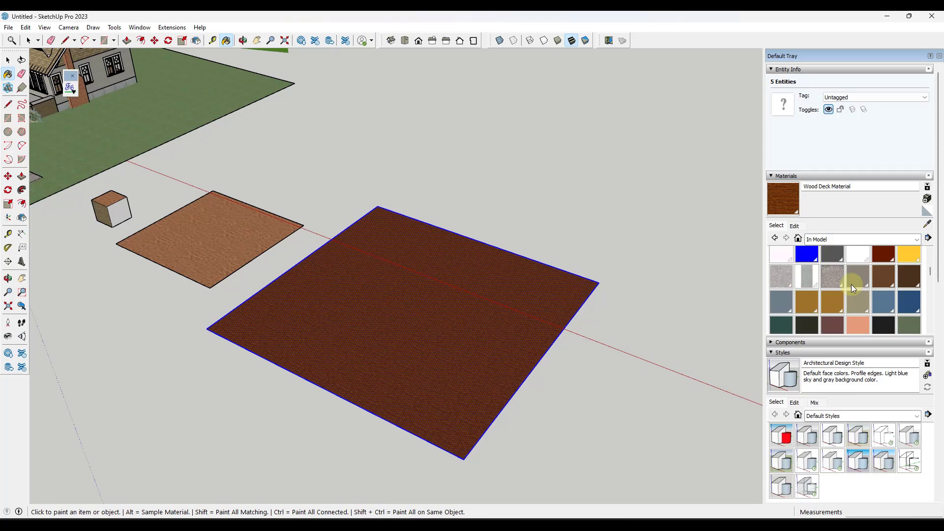
# - Save Wood Deck Material as an .skm in the Wood folder and switch to the Wood<1> collection
pyautogui.rightClick(782, 257)
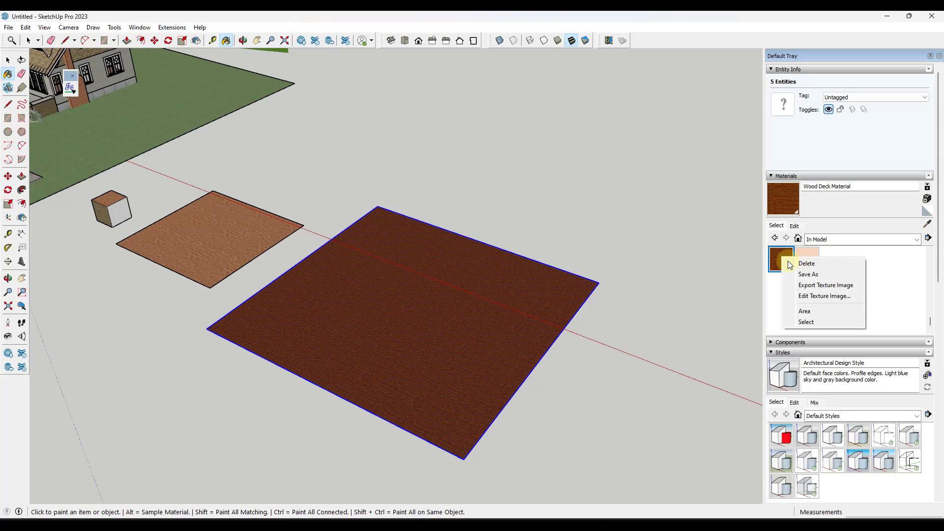
pyautogui.click(807, 274)
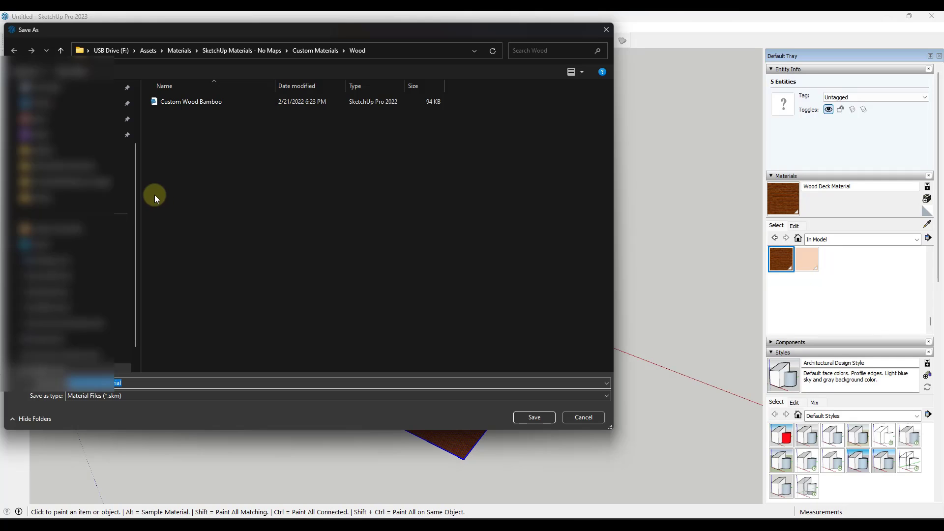
pyautogui.click(526, 417)
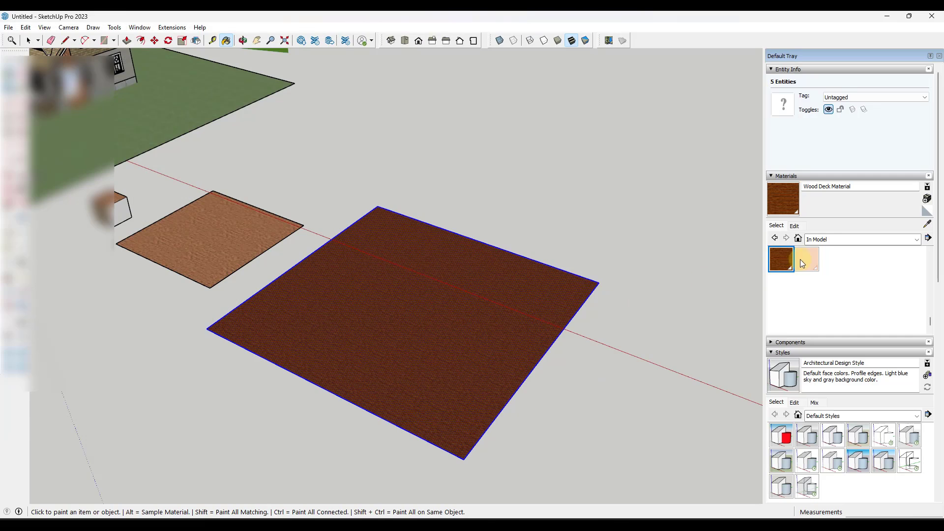
pyautogui.click(826, 240)
pyautogui.scroll(-5, 830, 305)
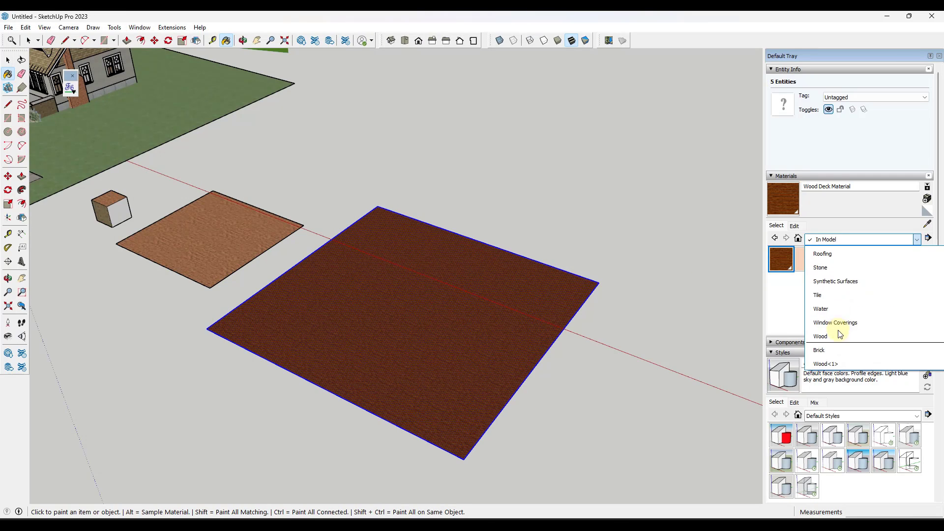
pyautogui.click(833, 364)
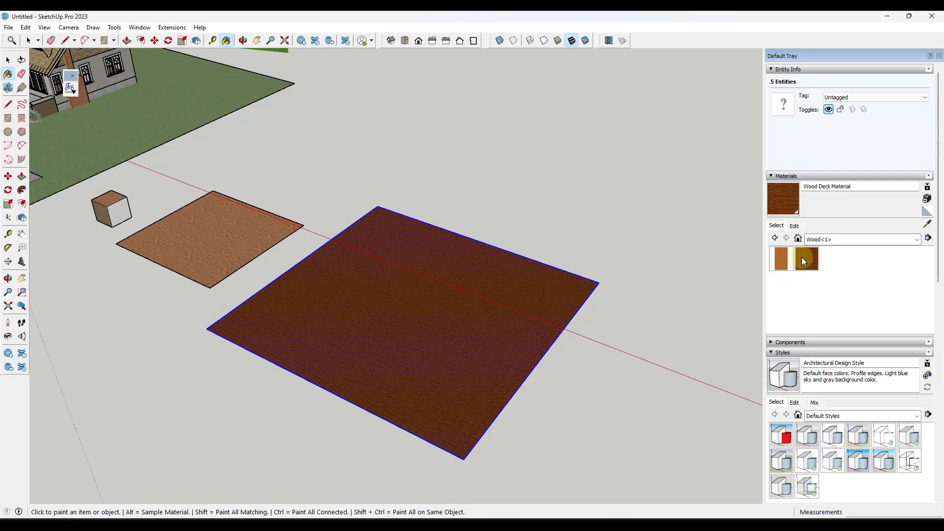
# - Zoom to the porch, enter the deck group, and paint its floor with Wood Deck Material
pyautogui.scroll(-3, 565, 266)
pyautogui.scroll(3, 152, 152)
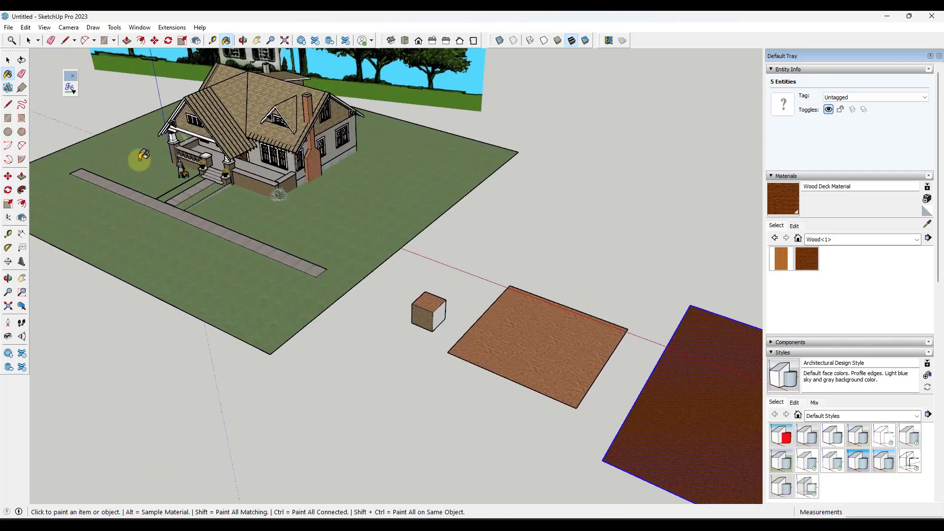
pyautogui.scroll(4, 399, 165)
pyautogui.scroll(4, 399, 165)
pyautogui.press('space')
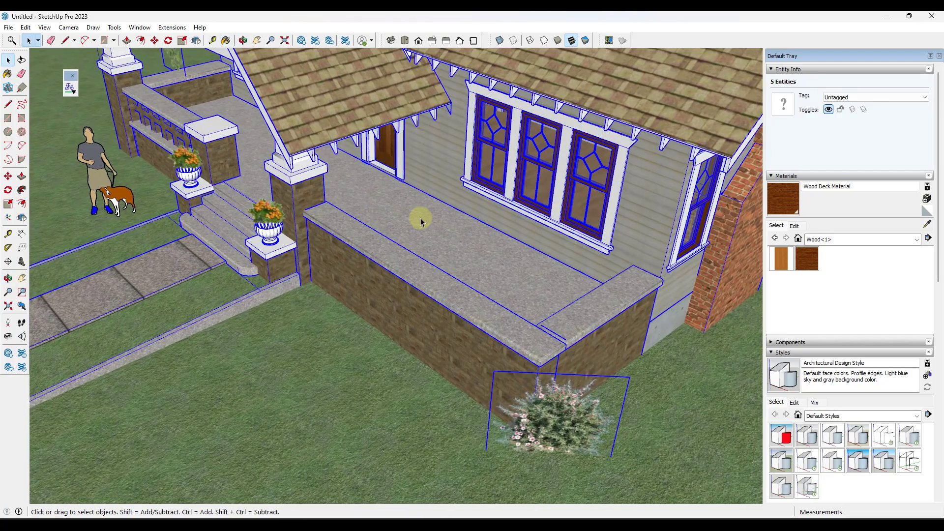
pyautogui.doubleClick(417, 217)
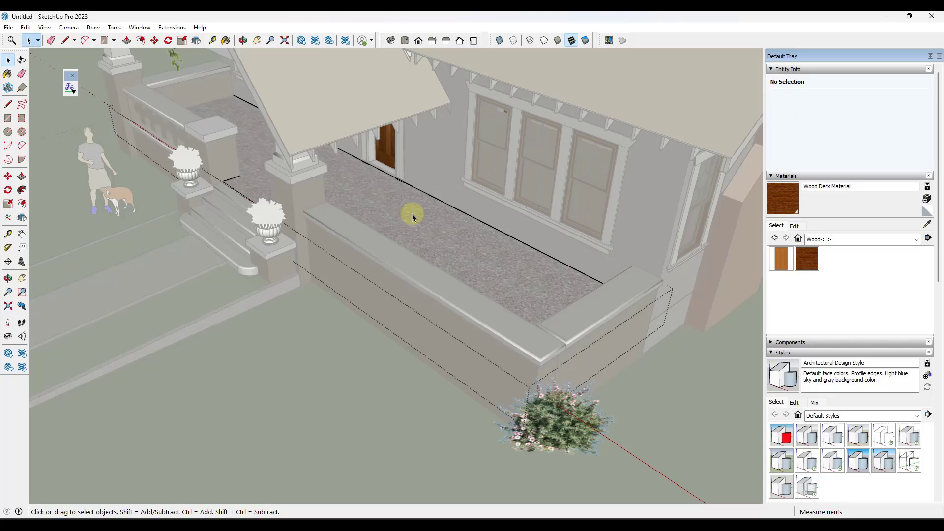
pyautogui.click(783, 198)
pyautogui.click(467, 236)
# - Exit the porch group and orbit around to inspect the new wood deck
pyautogui.scroll(3, 457, 238)
pyautogui.press('space')
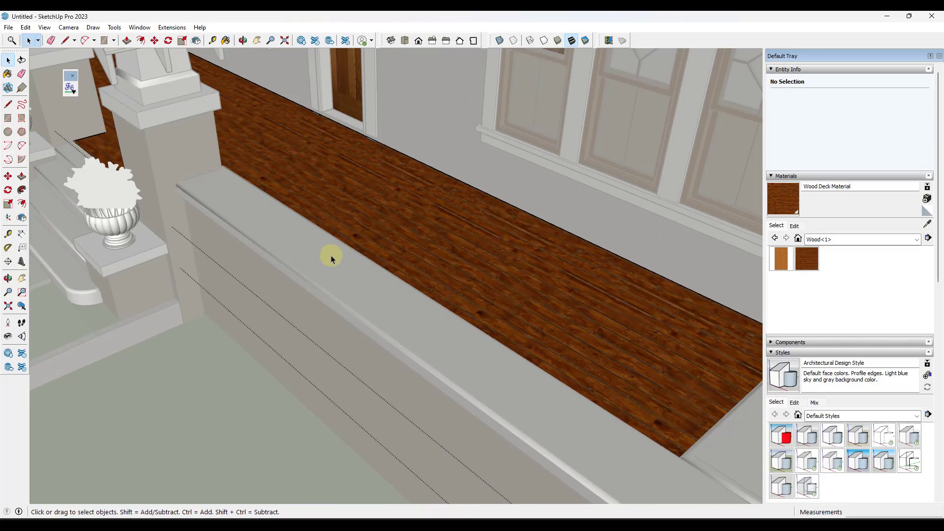
pyautogui.click(340, 308)
pyautogui.scroll(-5, 341, 308)
pyautogui.moveTo(338, 329); pyautogui.dragTo(226, 215, button='middle')
pyautogui.scroll(6, 226, 216)
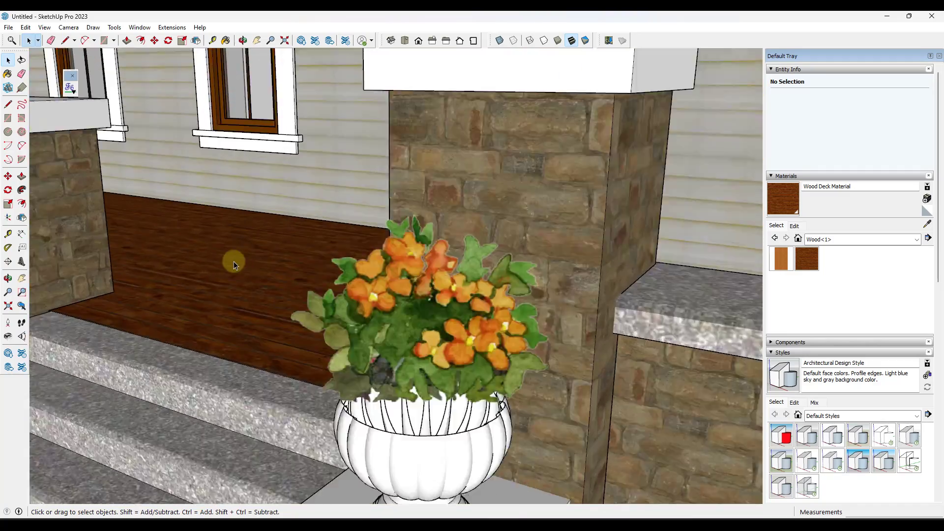
pyautogui.moveTo(234, 261)
pyautogui.mouseDown(button='middle')
pyautogui.moveTo(231, 338)
pyautogui.moveTo(263, 263)
pyautogui.mouseUp(button='middle')
pyautogui.scroll(-8, 264, 263)
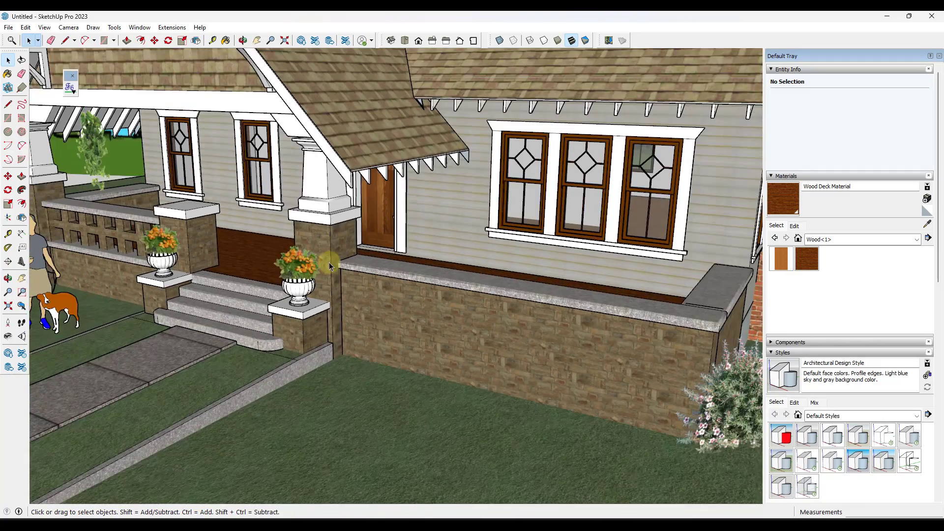
pyautogui.scroll(3, 493, 296)
pyautogui.scroll(-3, 493, 296)
pyautogui.moveTo(402, 287); pyautogui.dragTo(383, 299, button='middle')
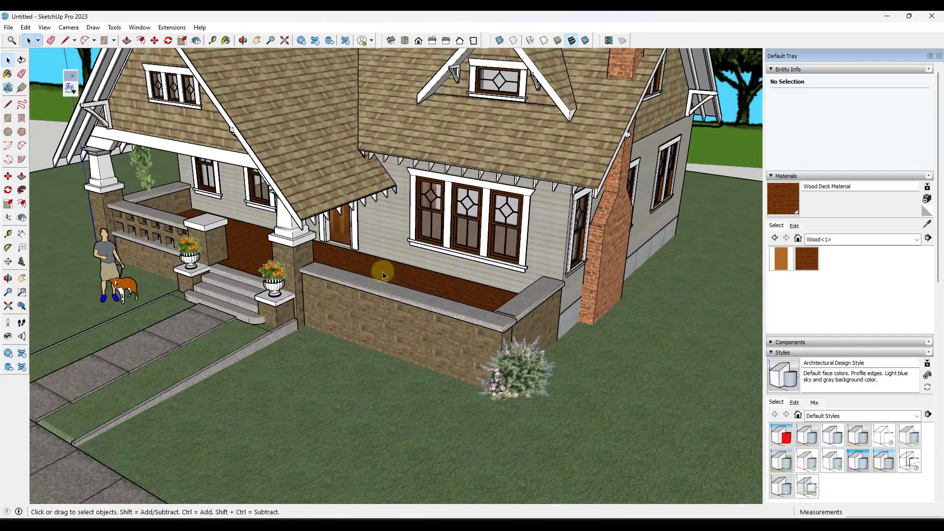